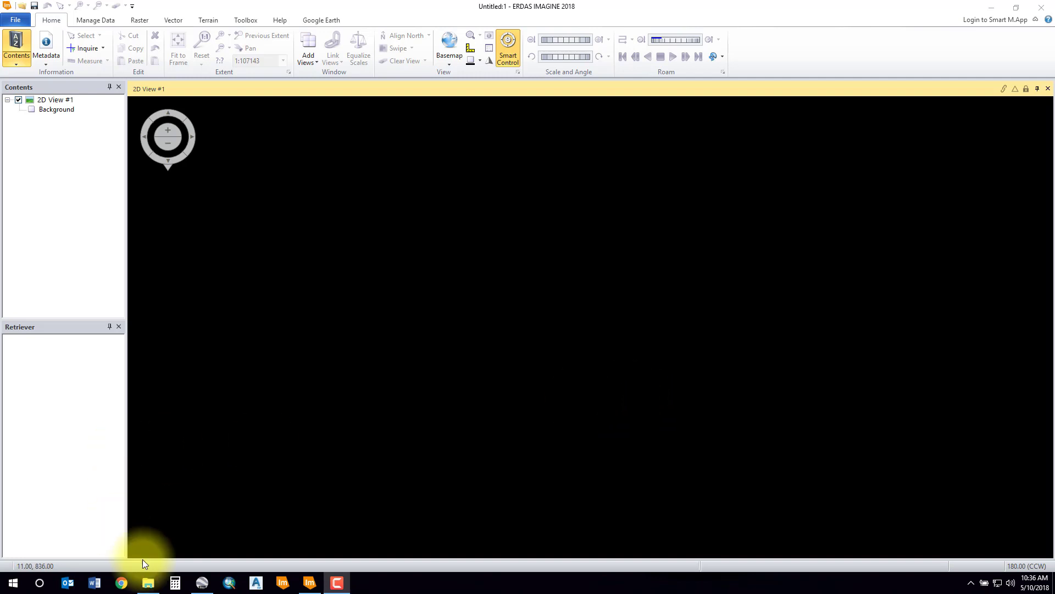
# Browse D:\Okotoks\Photos and Metadata, viewing the calibration report and XYZOPK Photo Centres.txt.
pyautogui.click(148, 583)
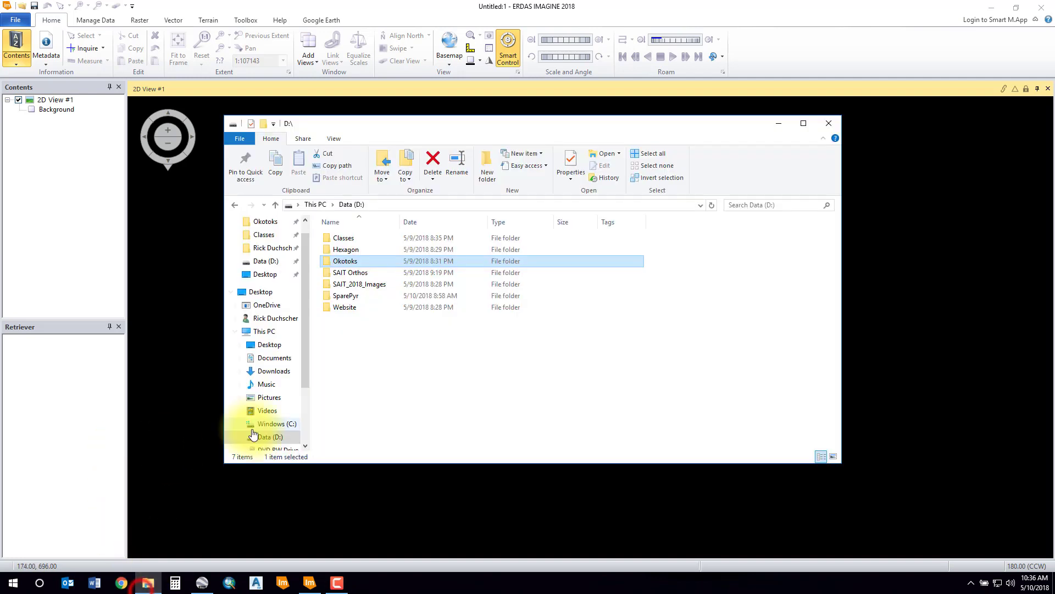
pyautogui.click(328, 262)
pyautogui.doubleClick(328, 261)
pyautogui.doubleClick(328, 240)
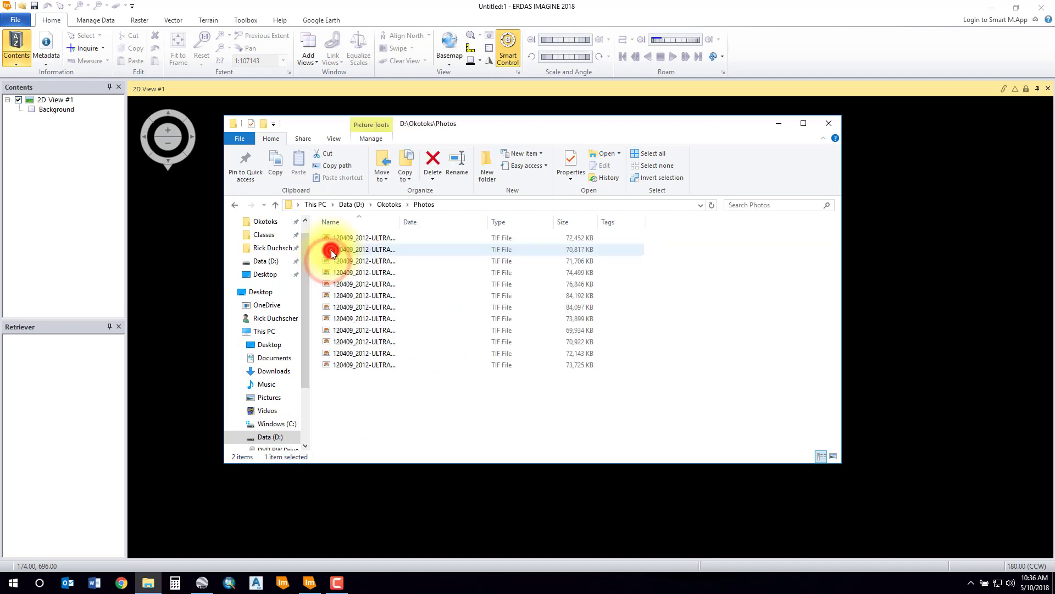
pyautogui.click(389, 205)
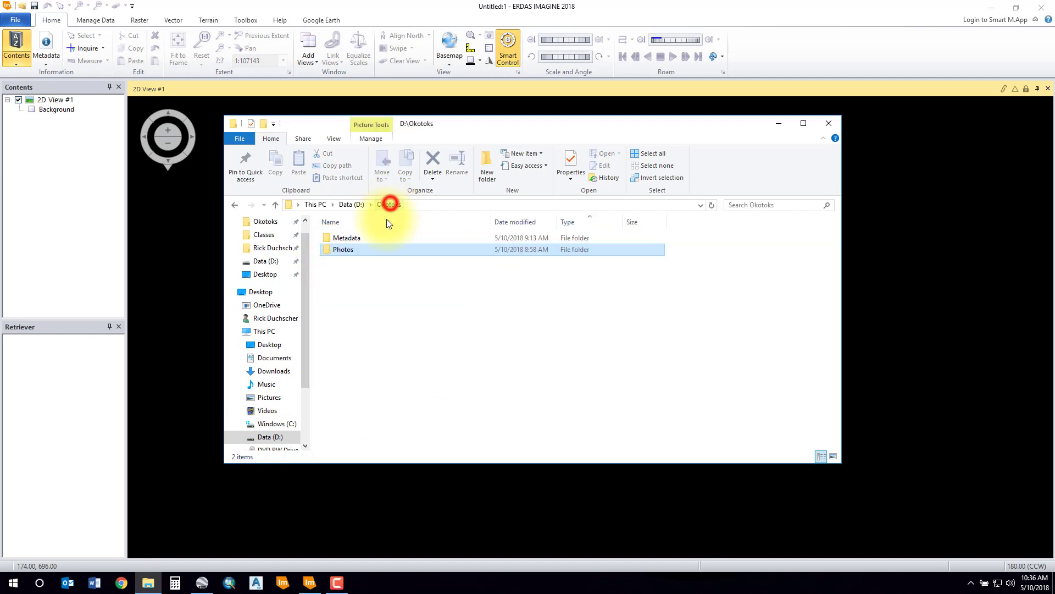
pyautogui.doubleClick(354, 237)
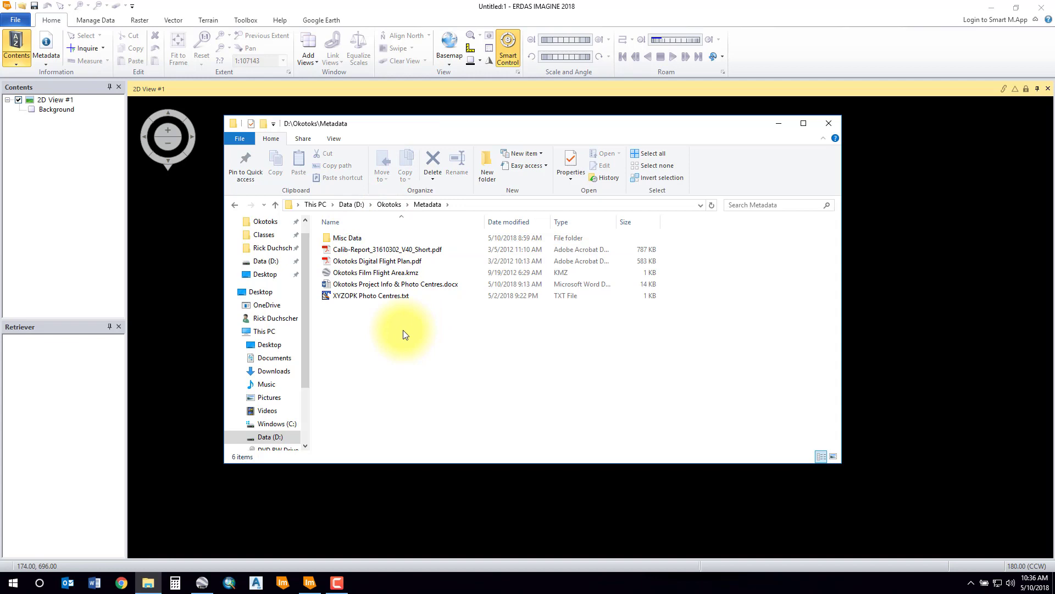
pyautogui.click(372, 249)
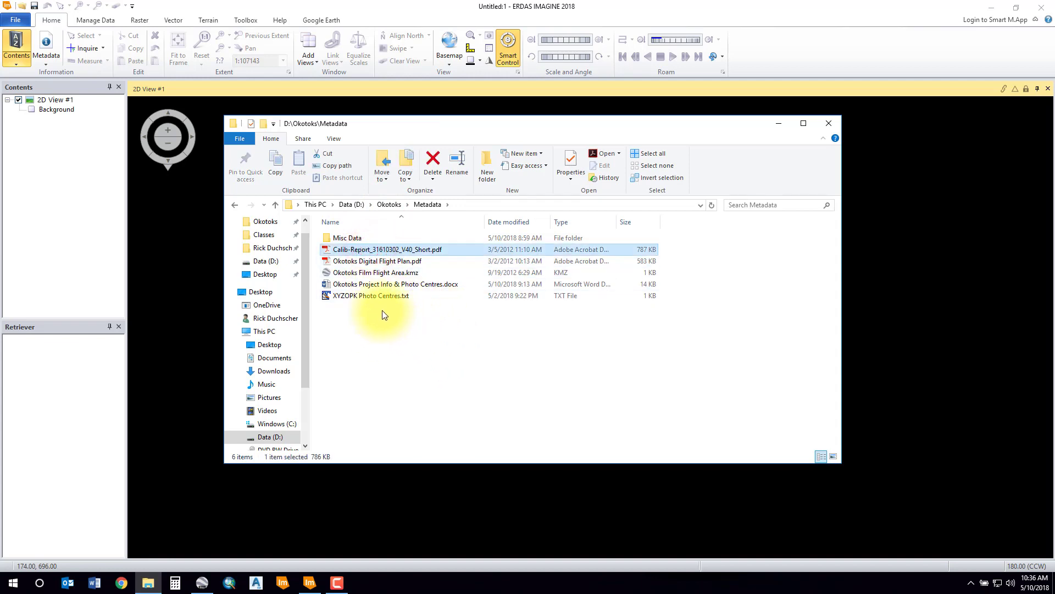
pyautogui.click(366, 297)
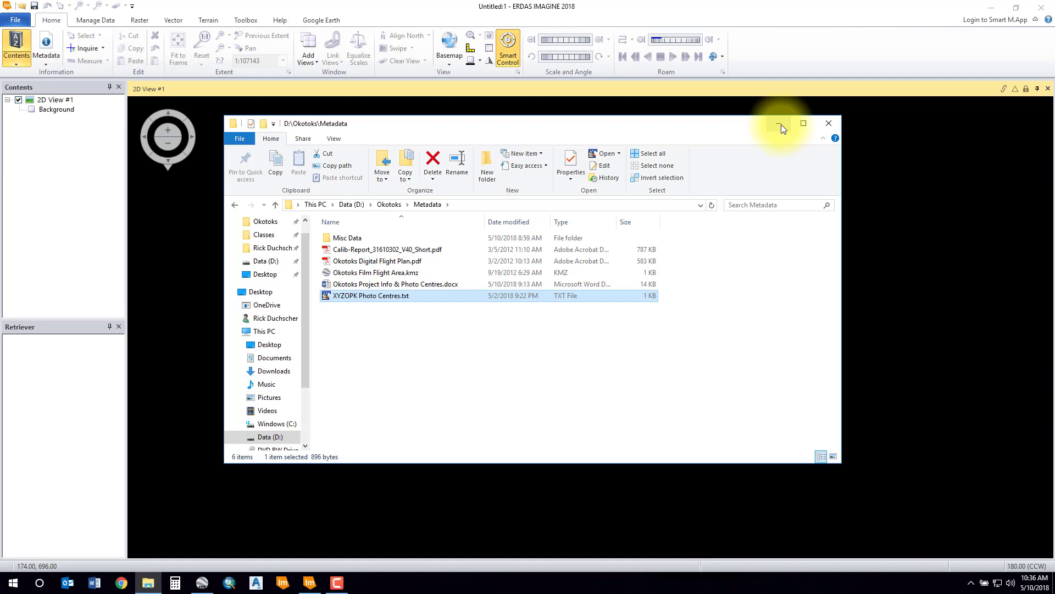
# Start a new photogrammetric project from the File > New menu.
pyautogui.click(781, 125)
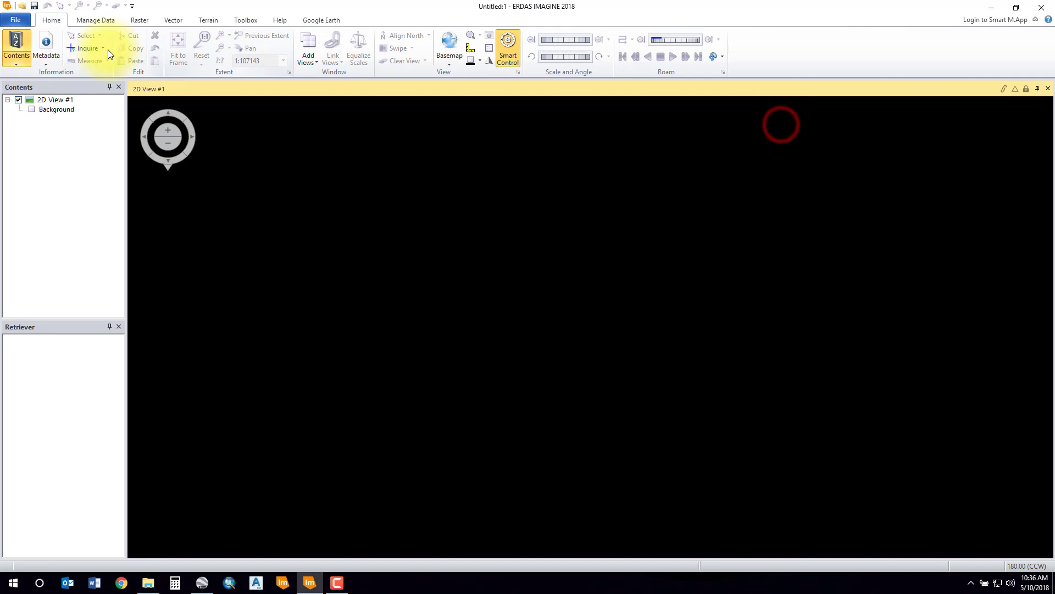
pyautogui.click(9, 22)
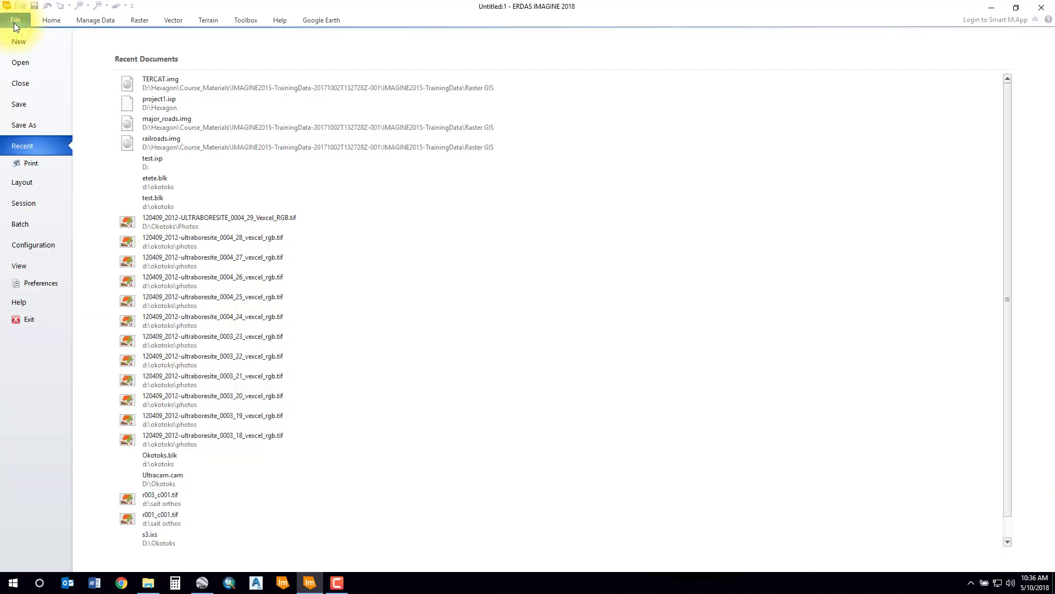
pyautogui.click(22, 44)
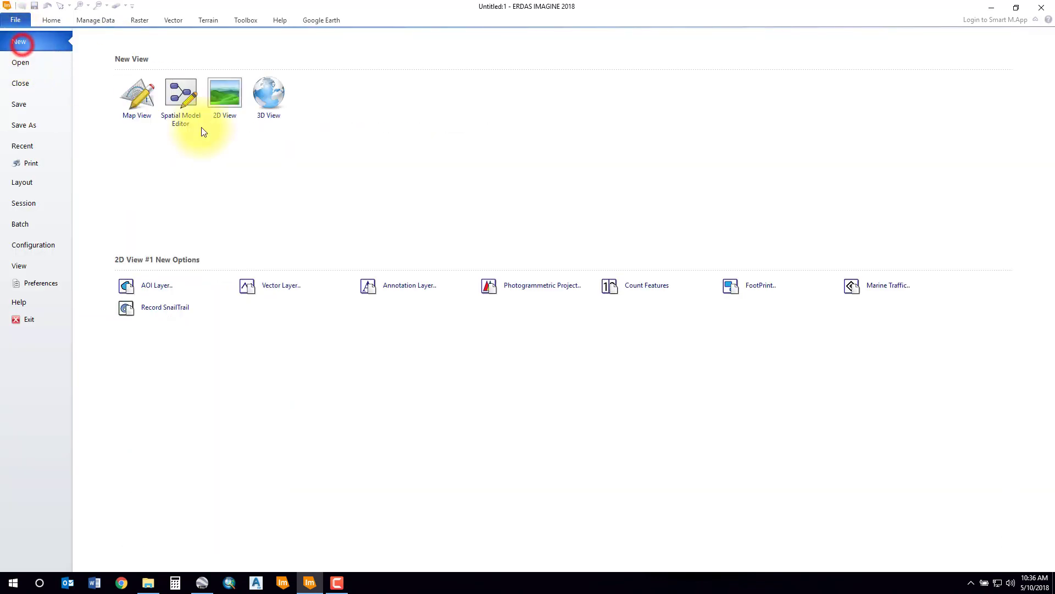
pyautogui.click(540, 285)
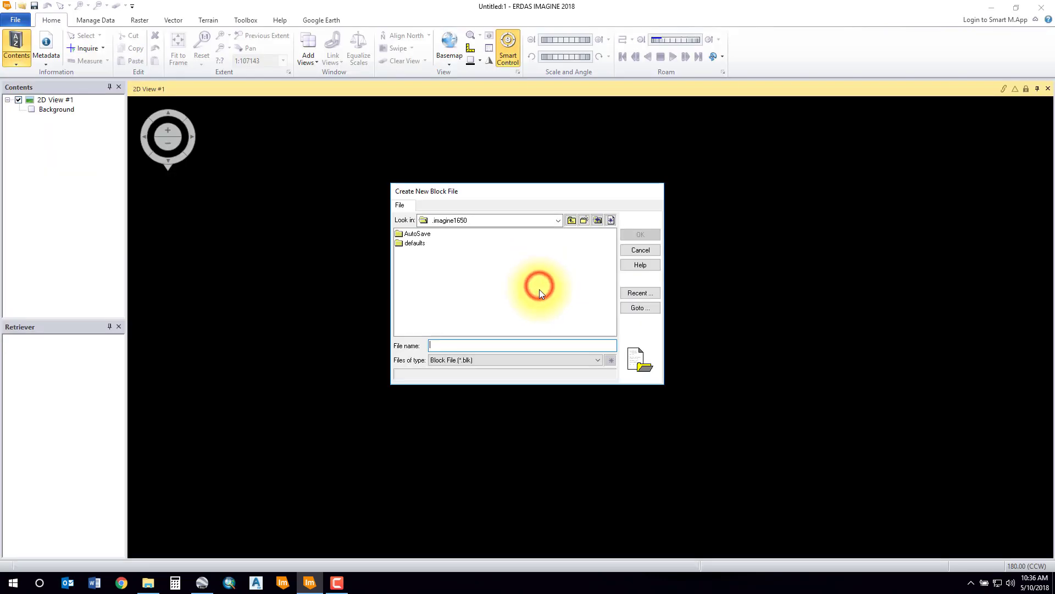
pyautogui.moveTo(463, 193); pyautogui.dragTo(463, 184)
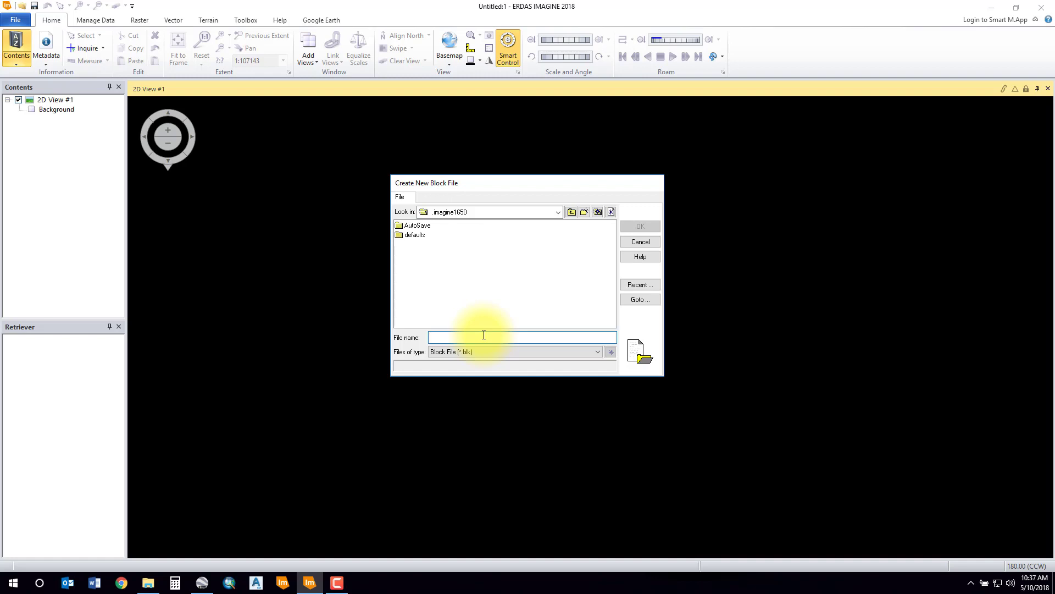
# Save the new block file as 'Okotoks' in the D:\Okotoks folder.
pyautogui.click(556, 213)
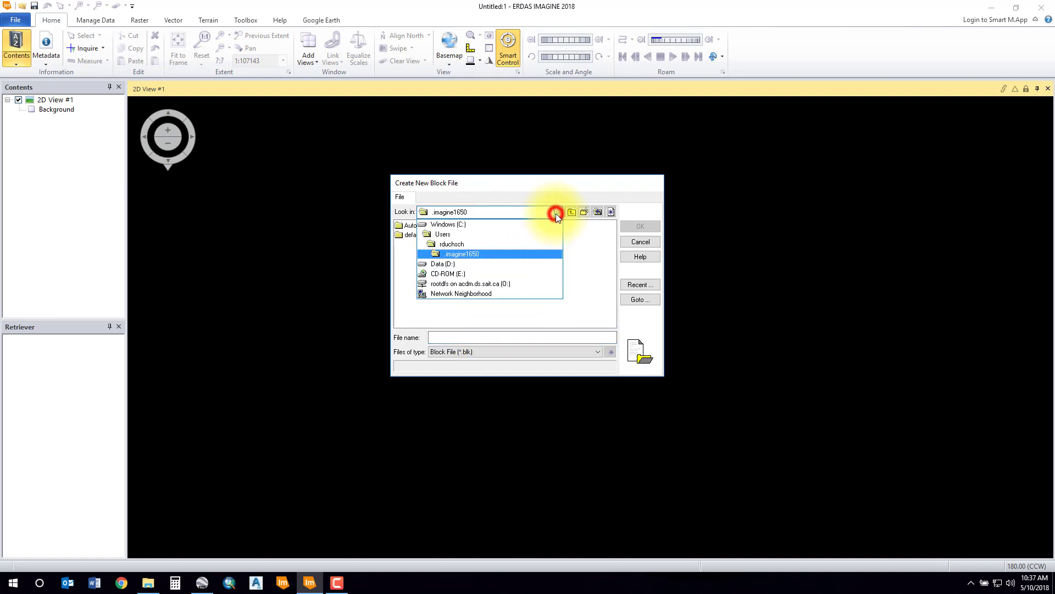
pyautogui.click(442, 264)
pyautogui.doubleClick(426, 254)
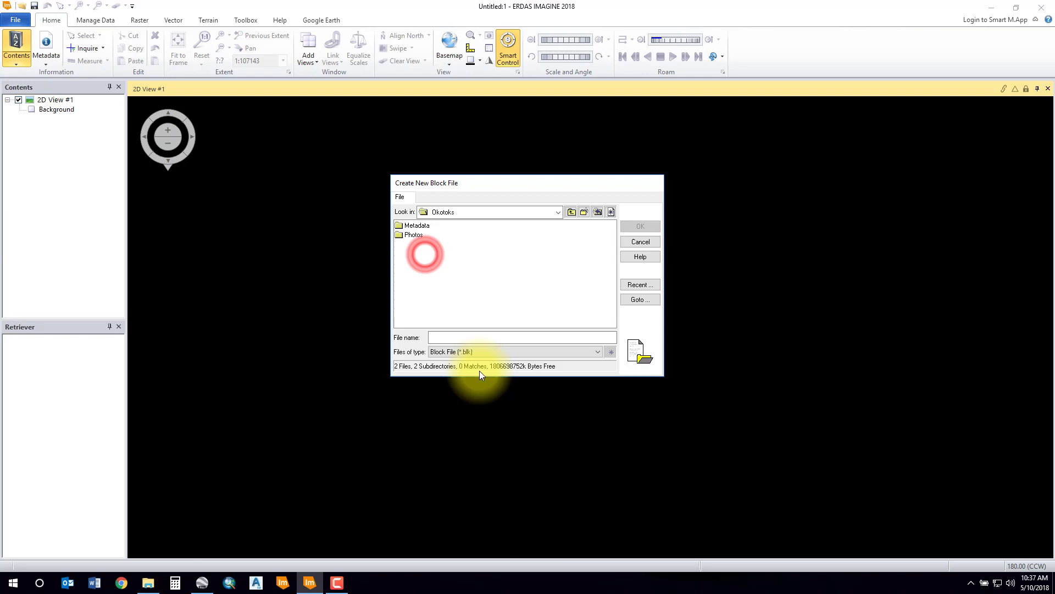
pyautogui.click(468, 336)
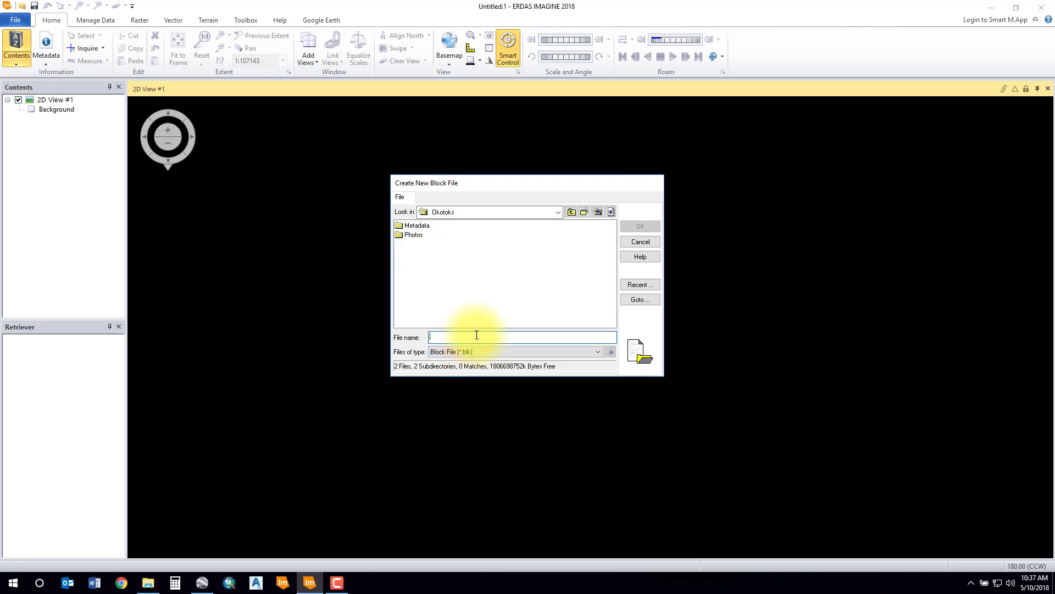
pyautogui.write('Okoto')
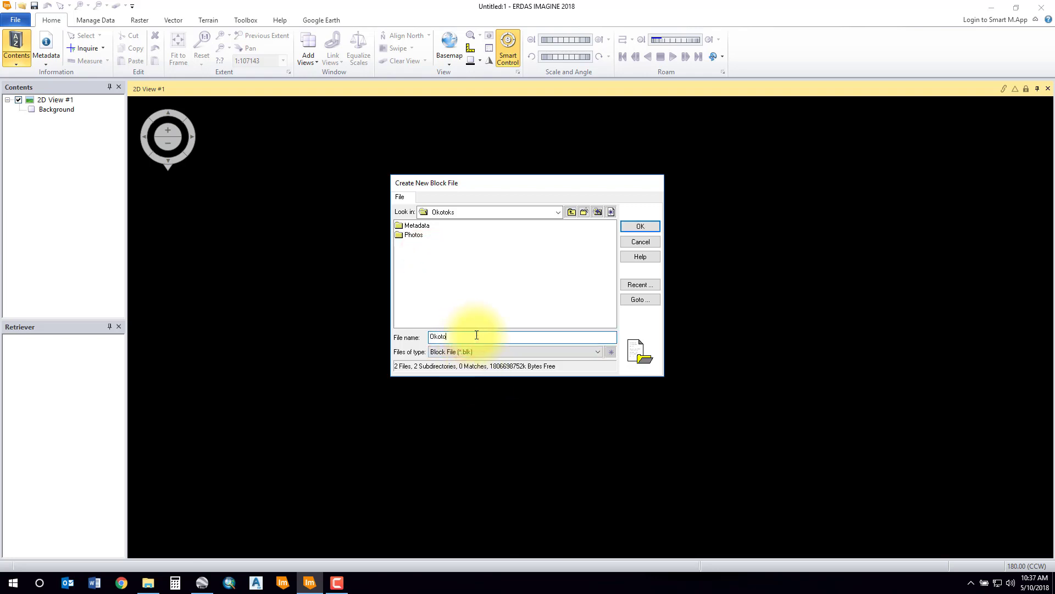
pyautogui.write('ks')
pyautogui.press('Return')
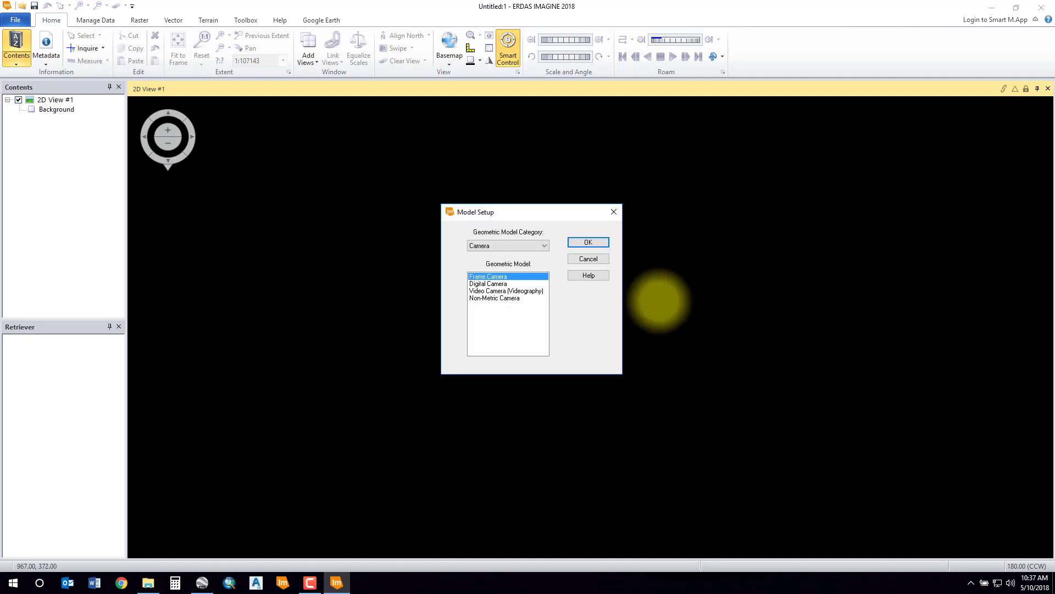
# Keep the Camera category, choose the Digital Camera geometric model, and accept.
pyautogui.moveTo(519, 207); pyautogui.dragTo(508, 192)
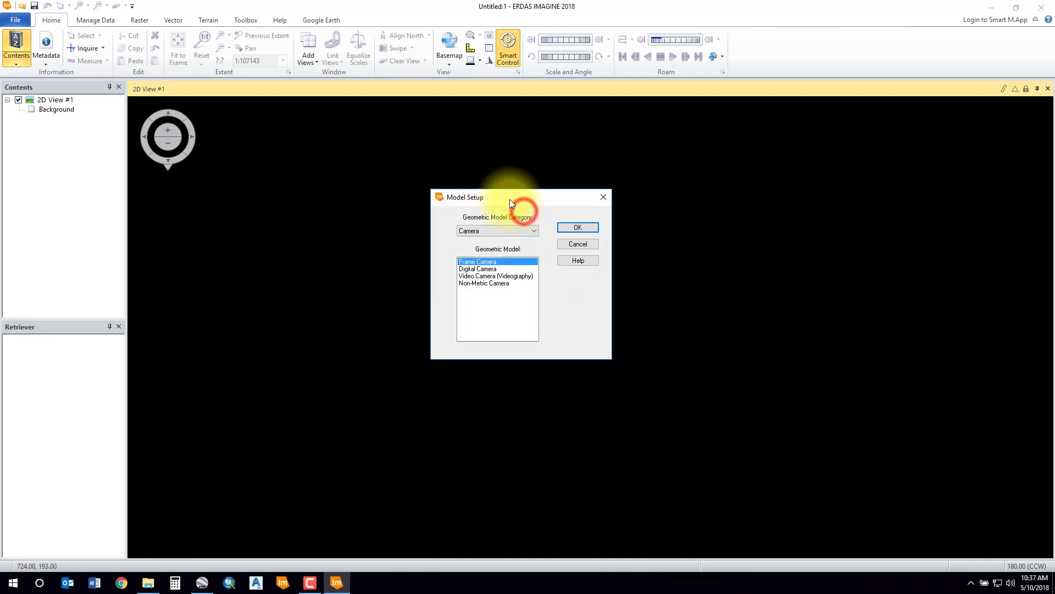
pyautogui.click(498, 231)
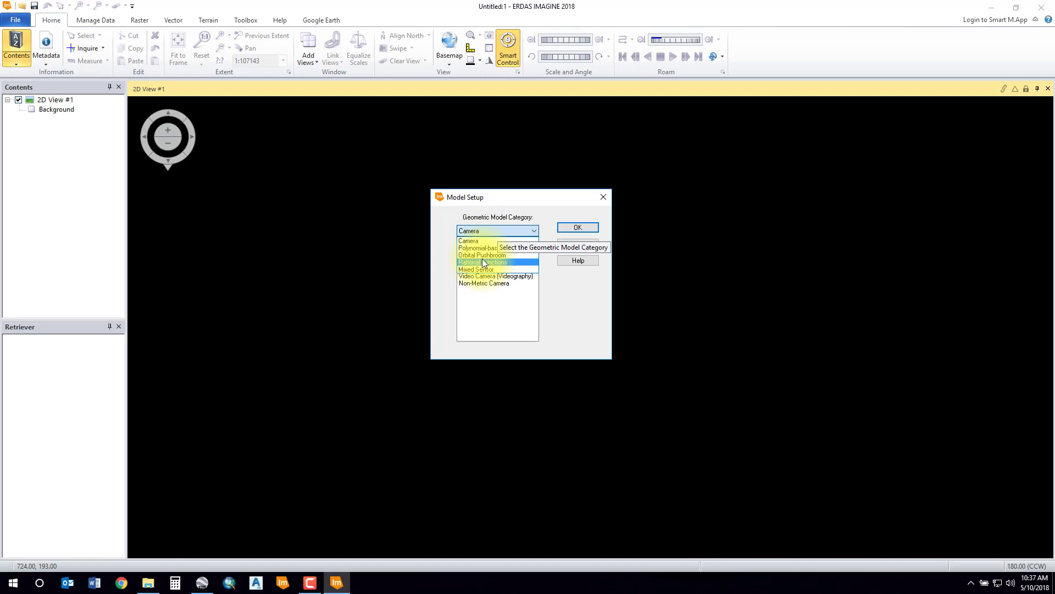
pyautogui.click(478, 241)
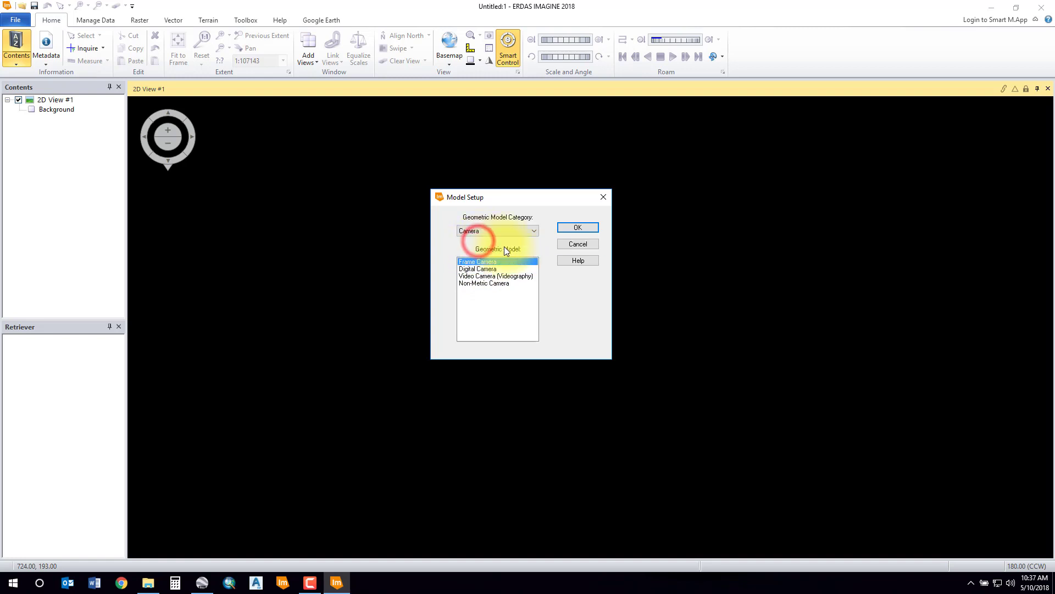
pyautogui.click(486, 268)
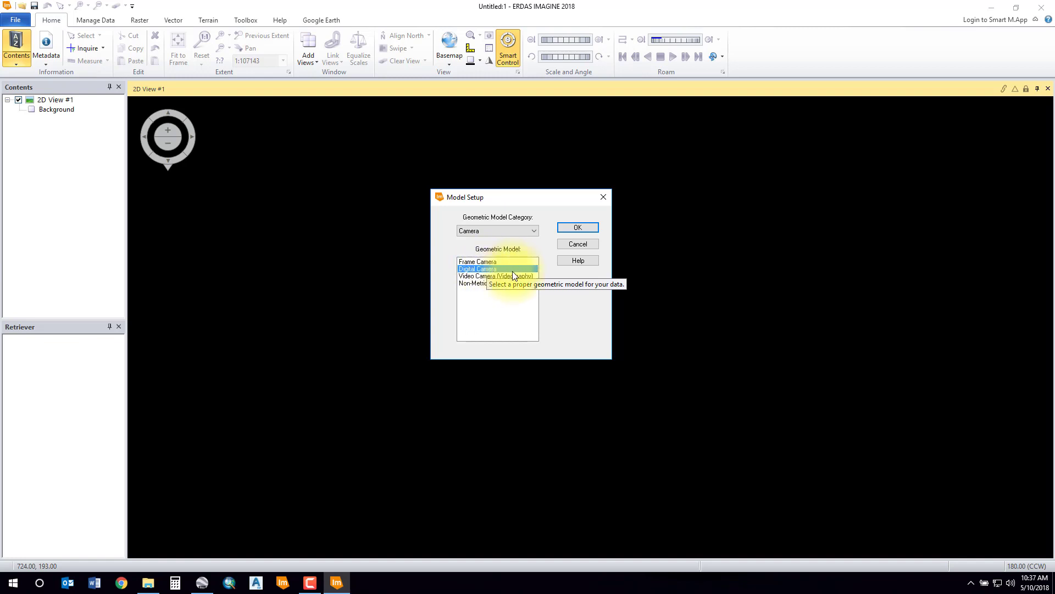
pyautogui.click(579, 227)
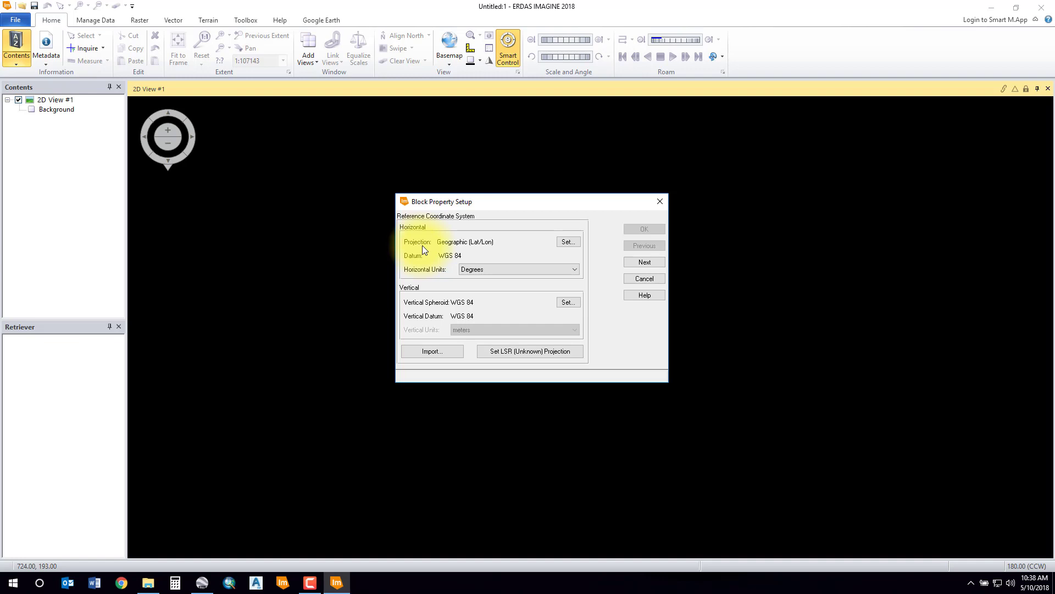
# Open the Okotoks project document and check its NAD83 datum and UTM Zone 12 grid.
pyautogui.click(149, 584)
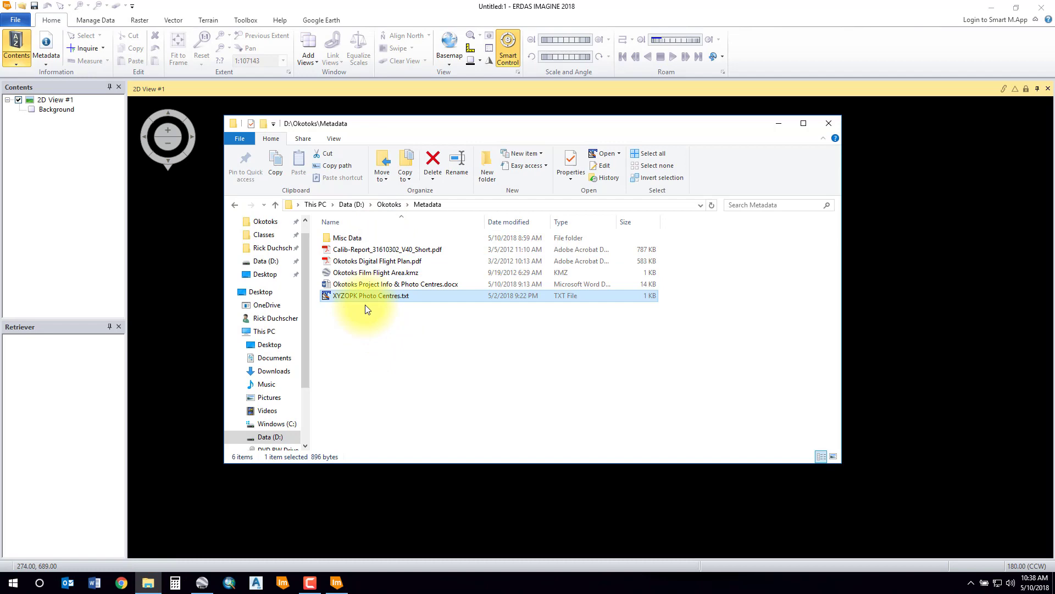
pyautogui.doubleClick(405, 284)
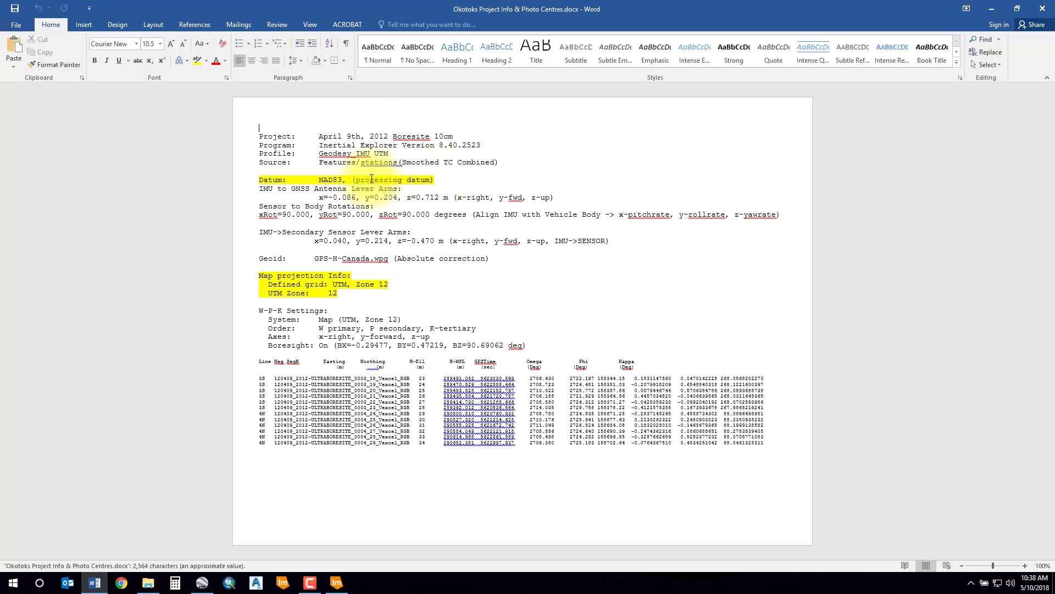
pyautogui.moveTo(256, 182); pyautogui.dragTo(450, 179)
pyautogui.click(450, 180)
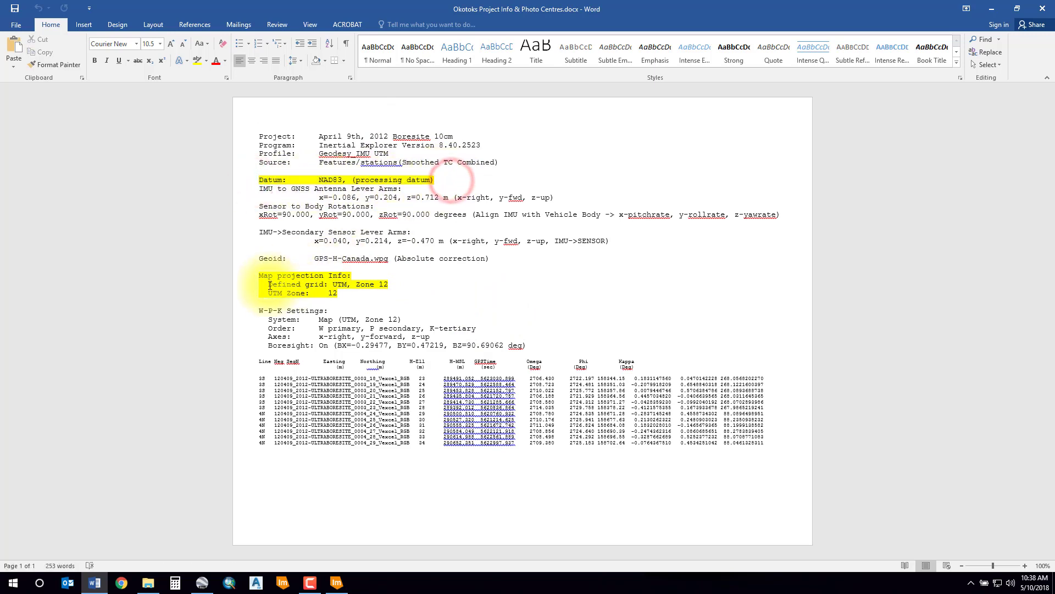
pyautogui.moveTo(269, 284); pyautogui.dragTo(397, 287)
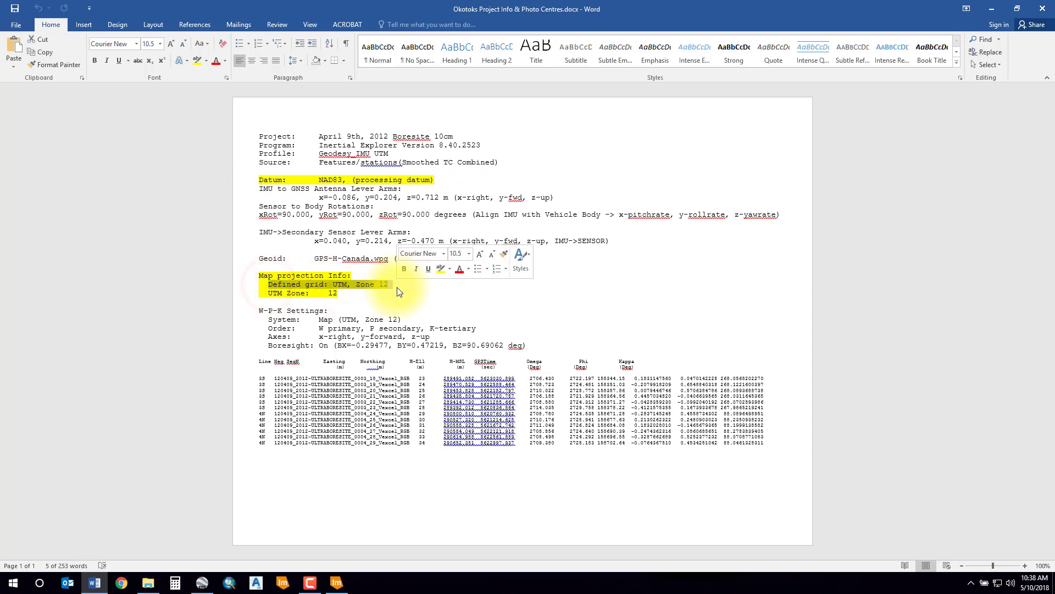
pyautogui.click(991, 8)
# Set the block's horizontal projection type to UTM.
pyautogui.click(380, 470)
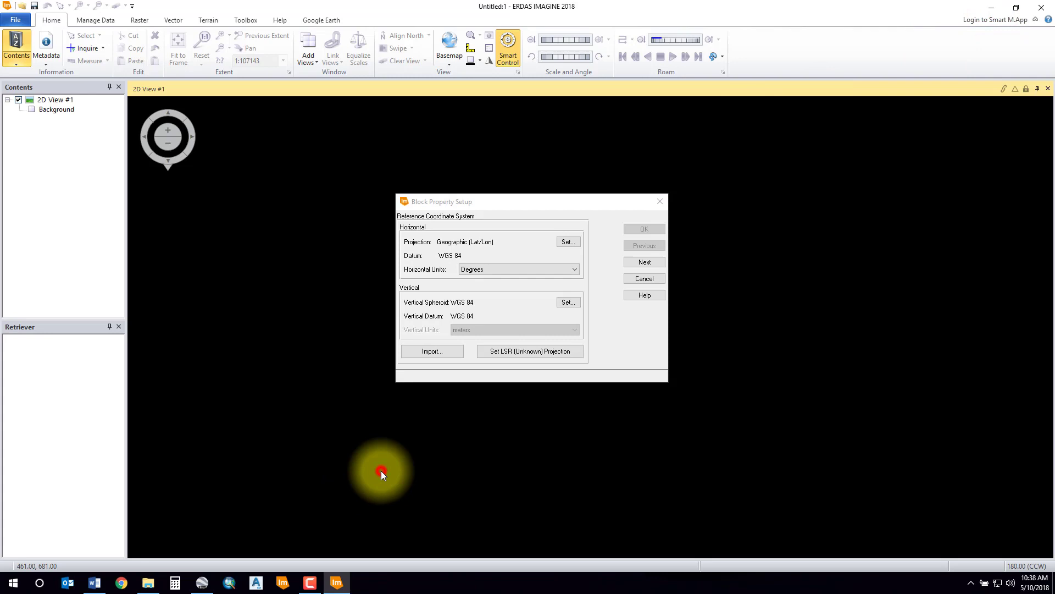
pyautogui.click(567, 242)
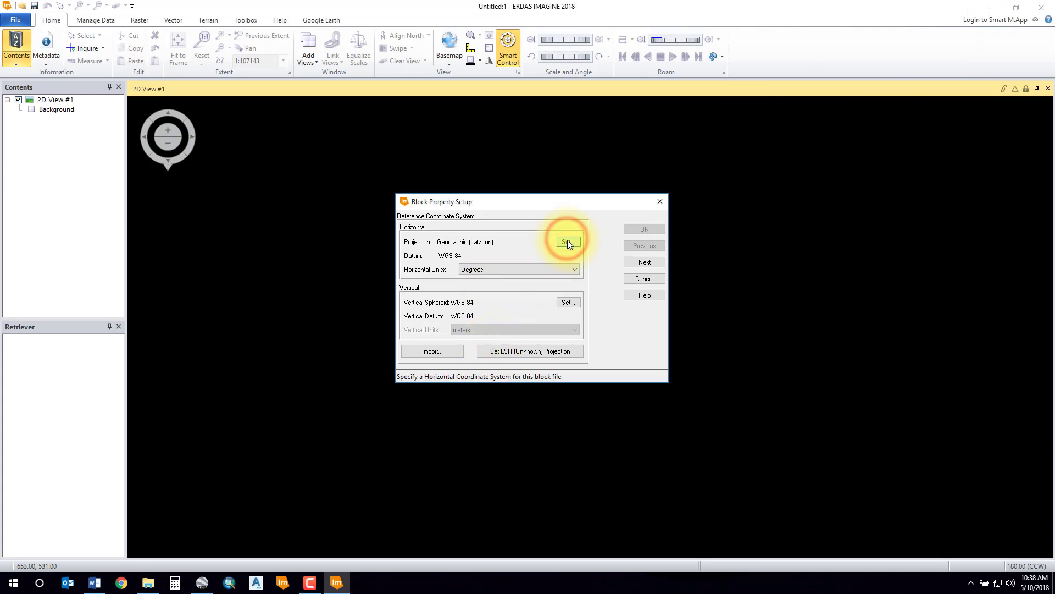
pyautogui.click(360, 218)
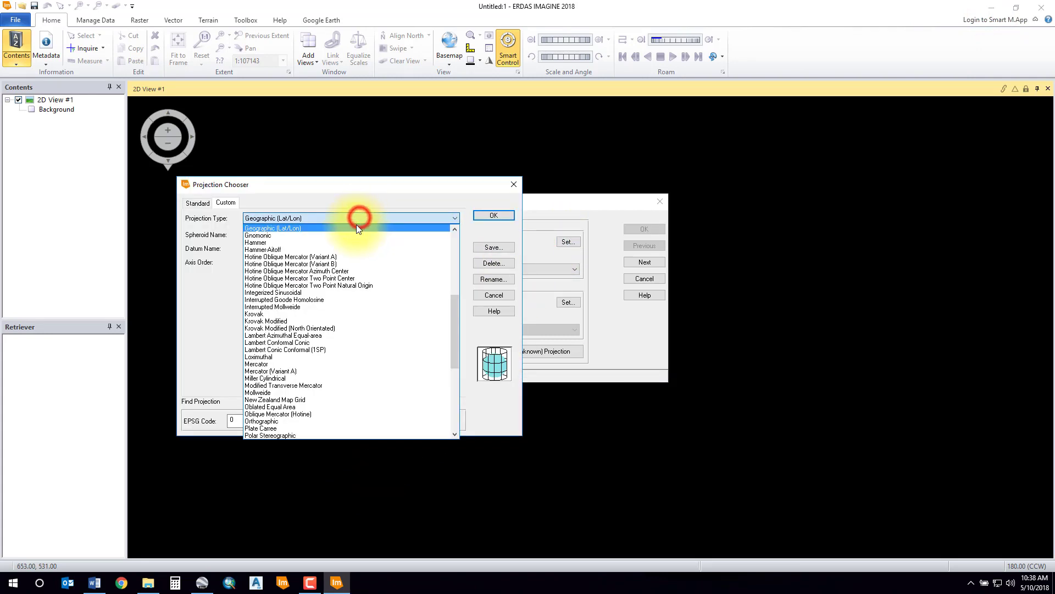
pyautogui.scroll(-8, 341, 315)
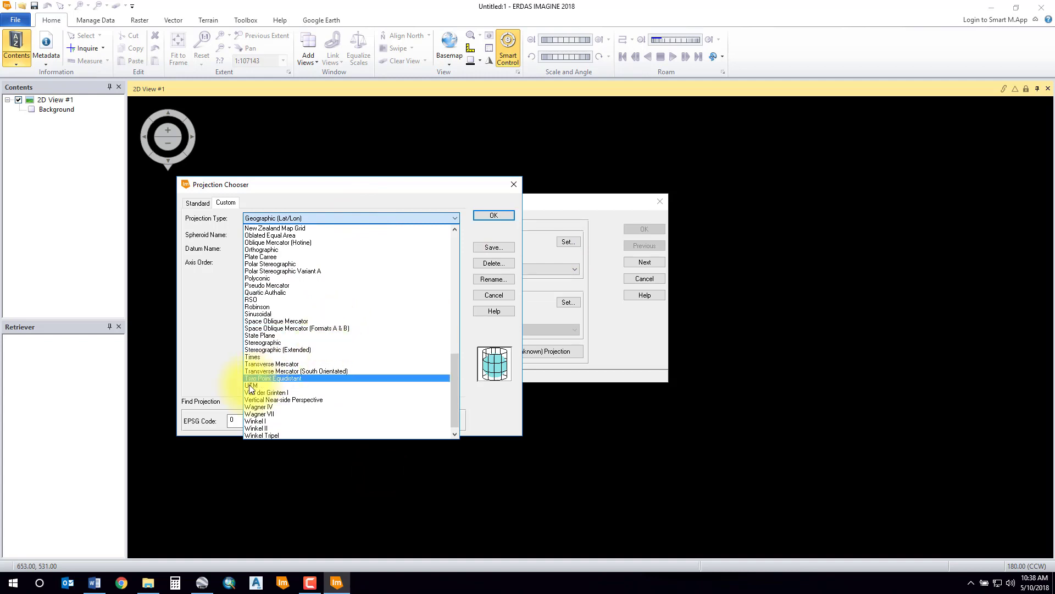
pyautogui.click(250, 385)
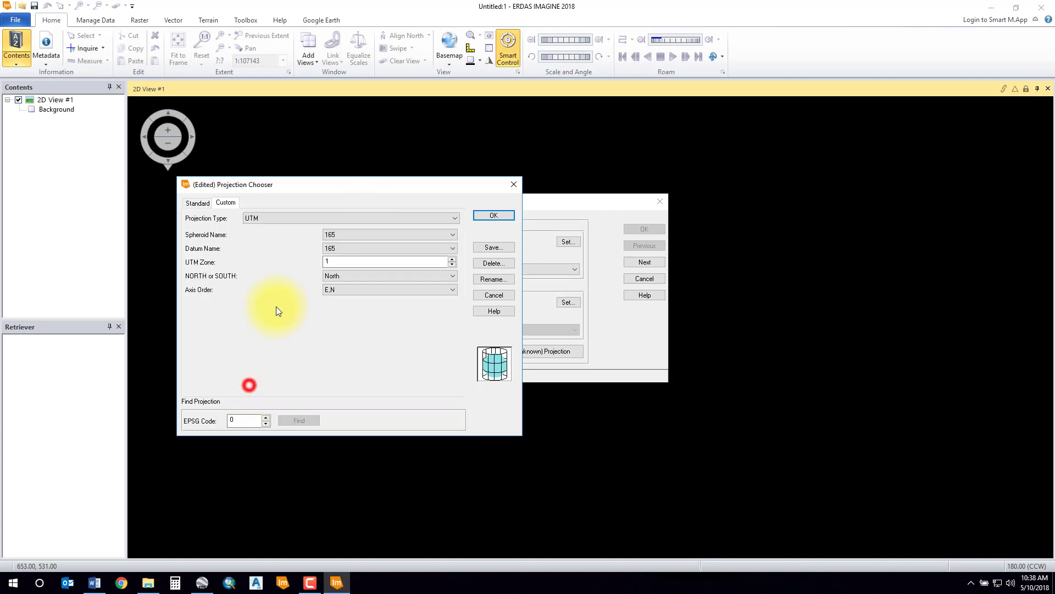
# Choose the GRS 1980 spheroid and the NAD83 (Canada) datum.
pyautogui.click(344, 234)
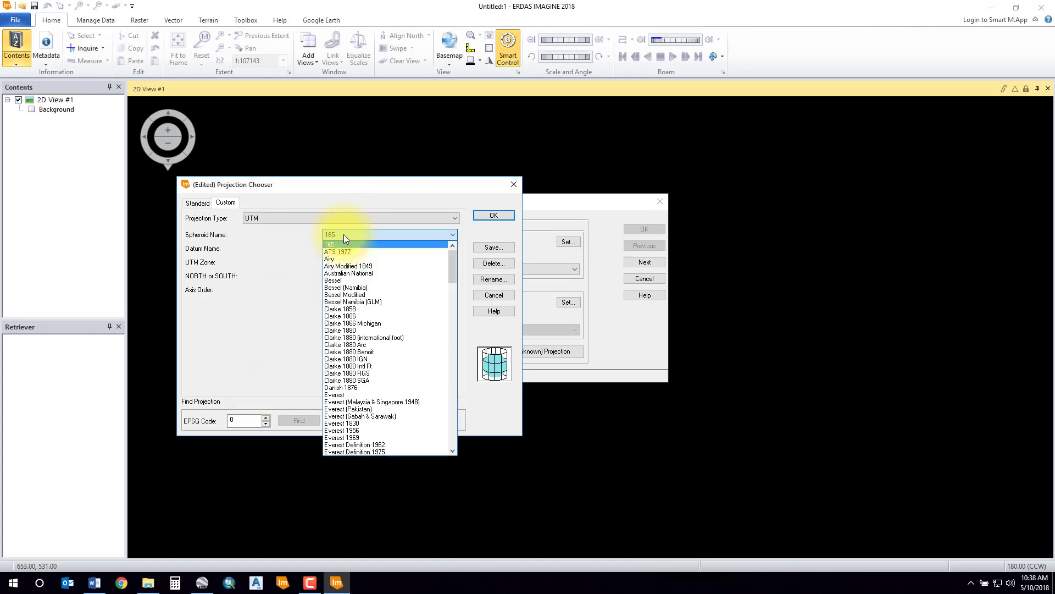
pyautogui.scroll(-4, 378, 317)
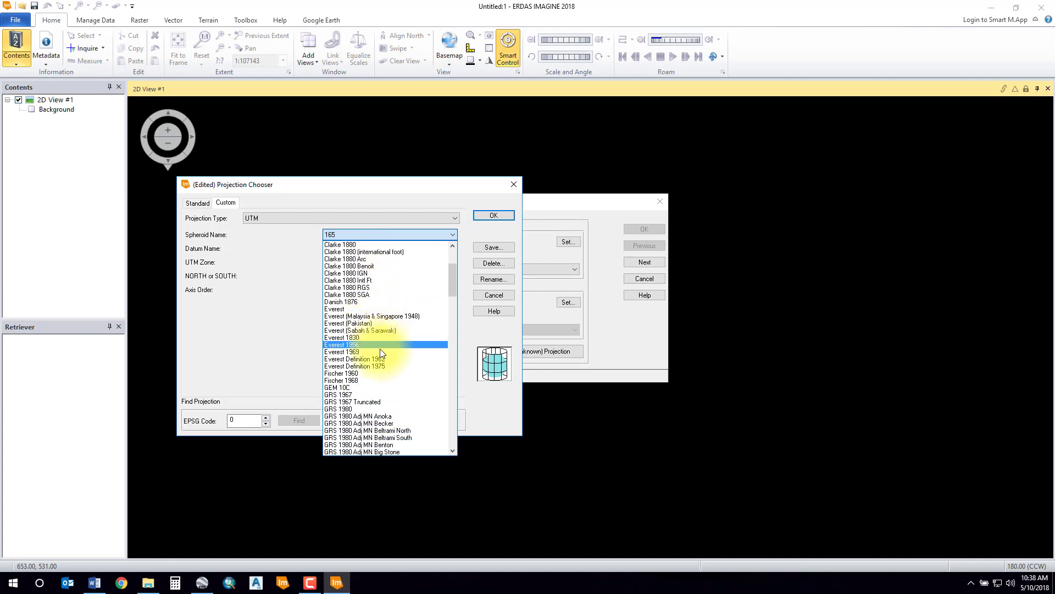
pyautogui.scroll(-4, 380, 350)
pyautogui.scroll(-2, 380, 351)
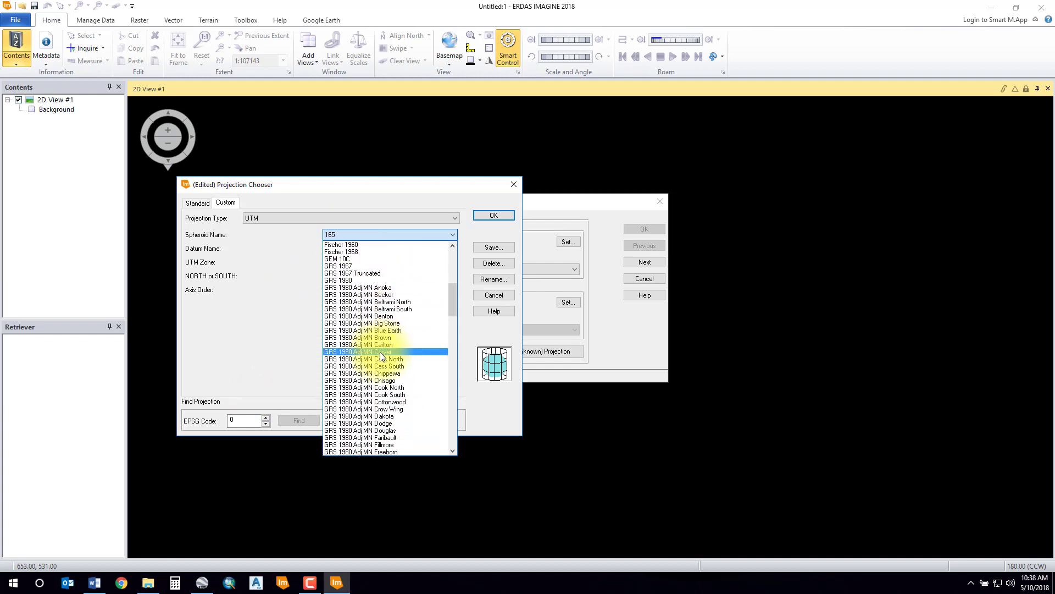
pyautogui.click(336, 277)
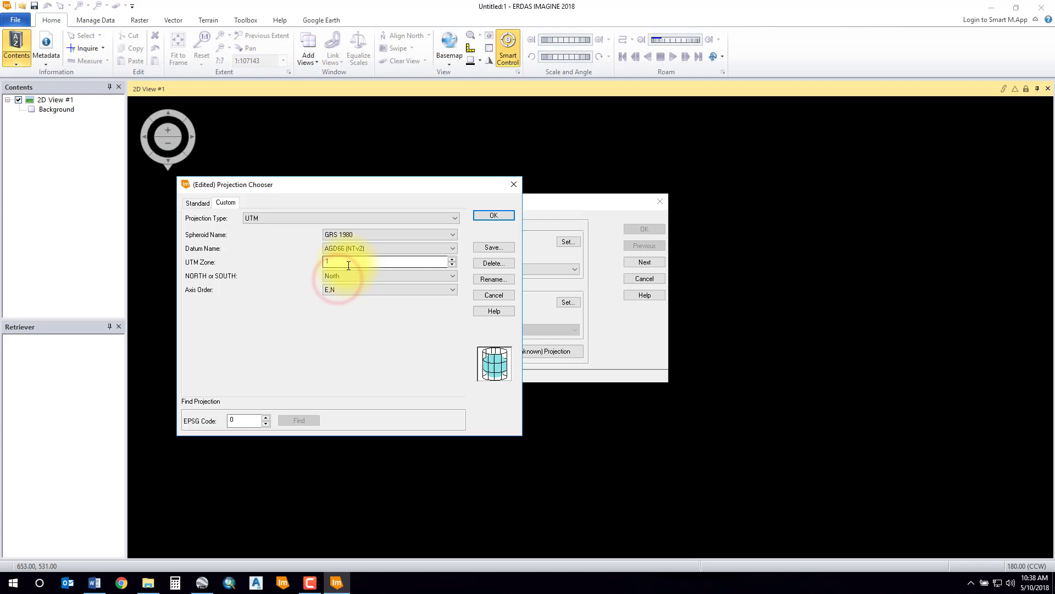
pyautogui.click(348, 249)
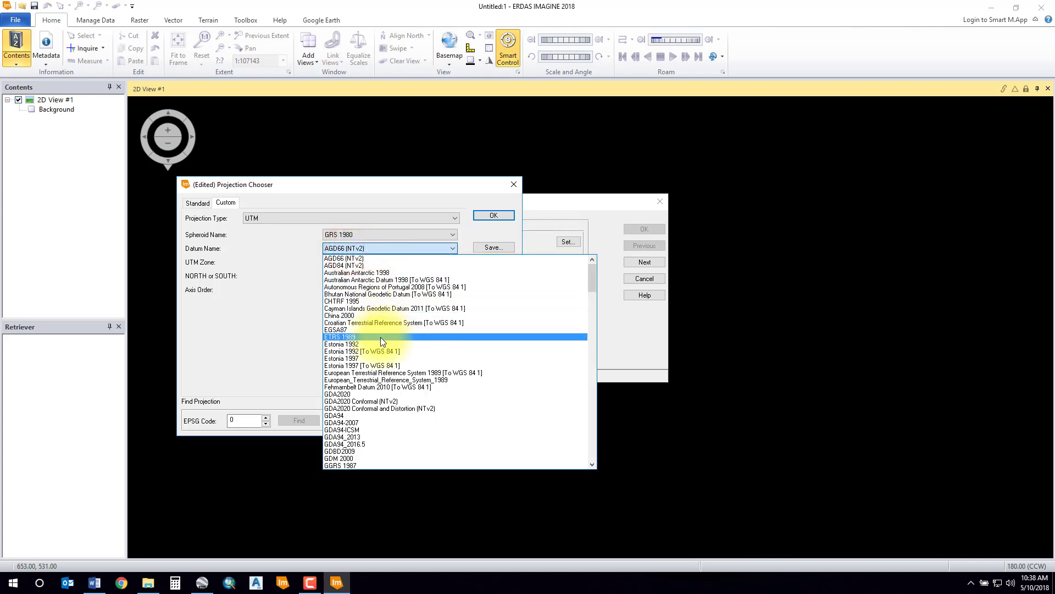
pyautogui.scroll(-15, 384, 346)
pyautogui.scroll(-4, 395, 359)
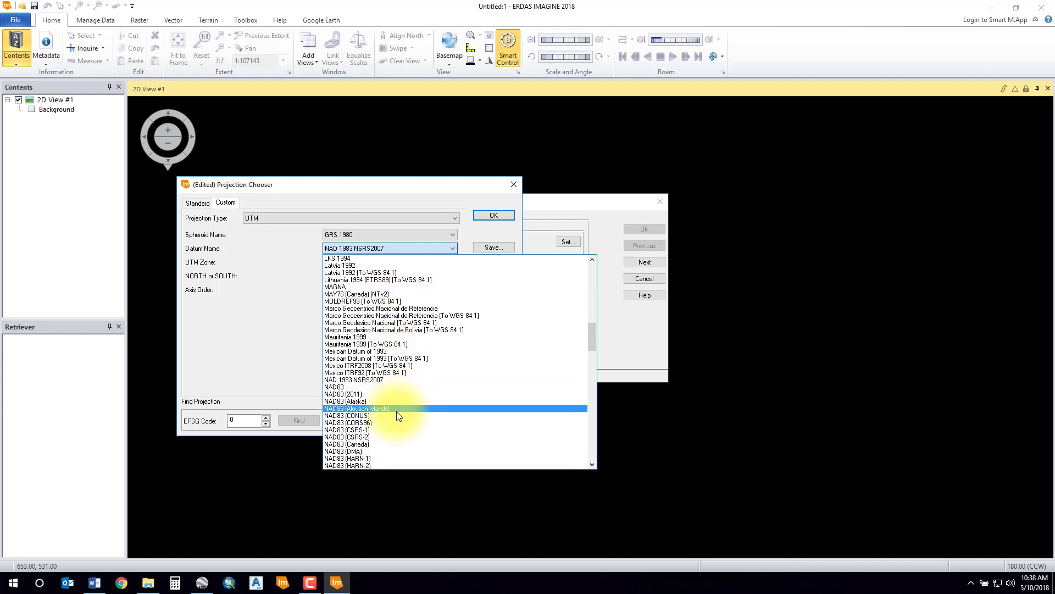
pyautogui.click(361, 444)
# Set the UTM zone to 12 and confirm the projection.
pyautogui.click(344, 261)
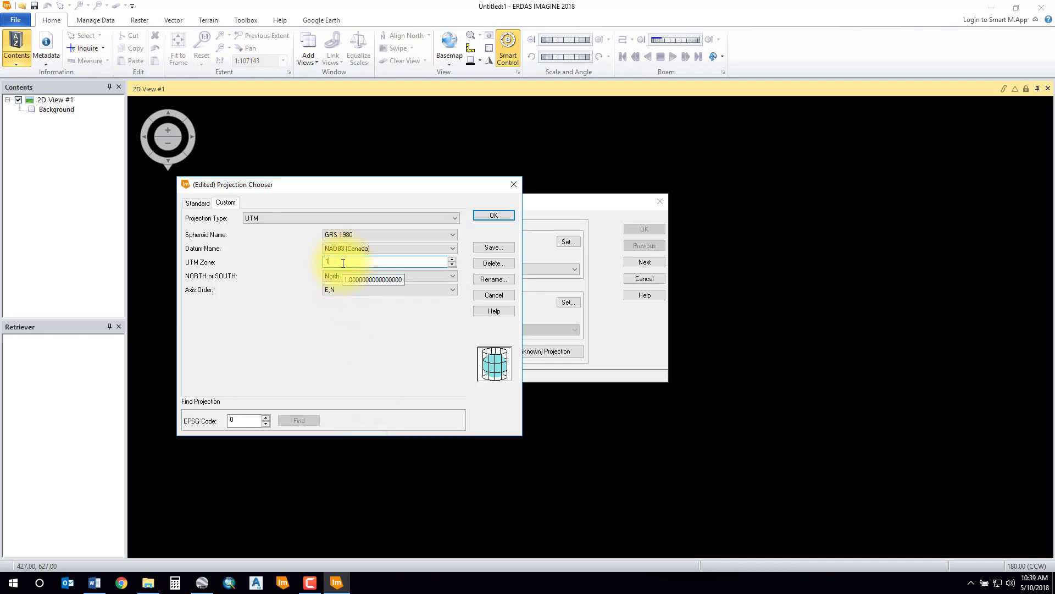
pyautogui.write('2')
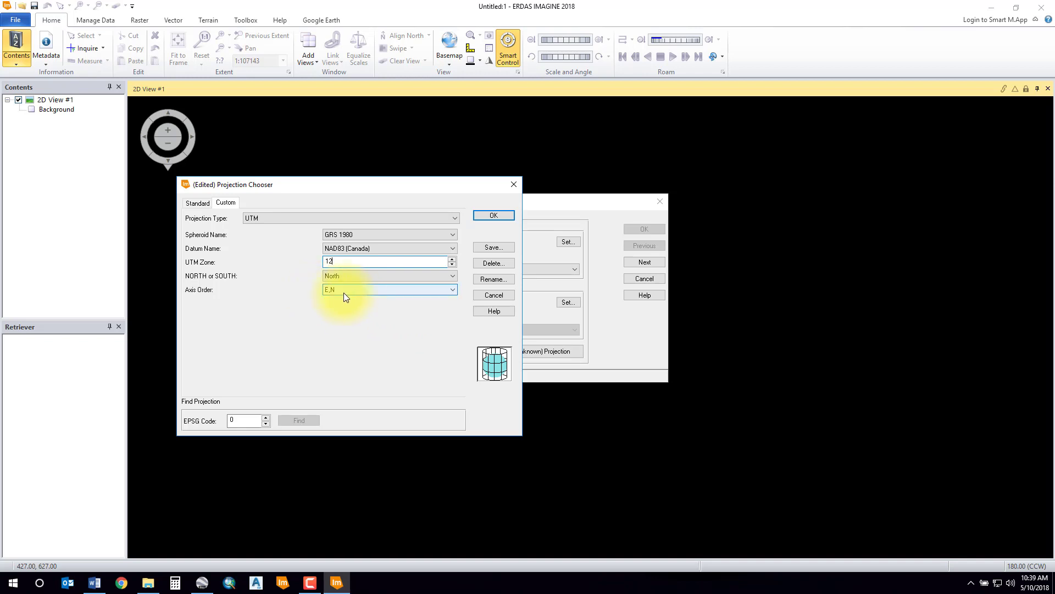
pyautogui.click(248, 420)
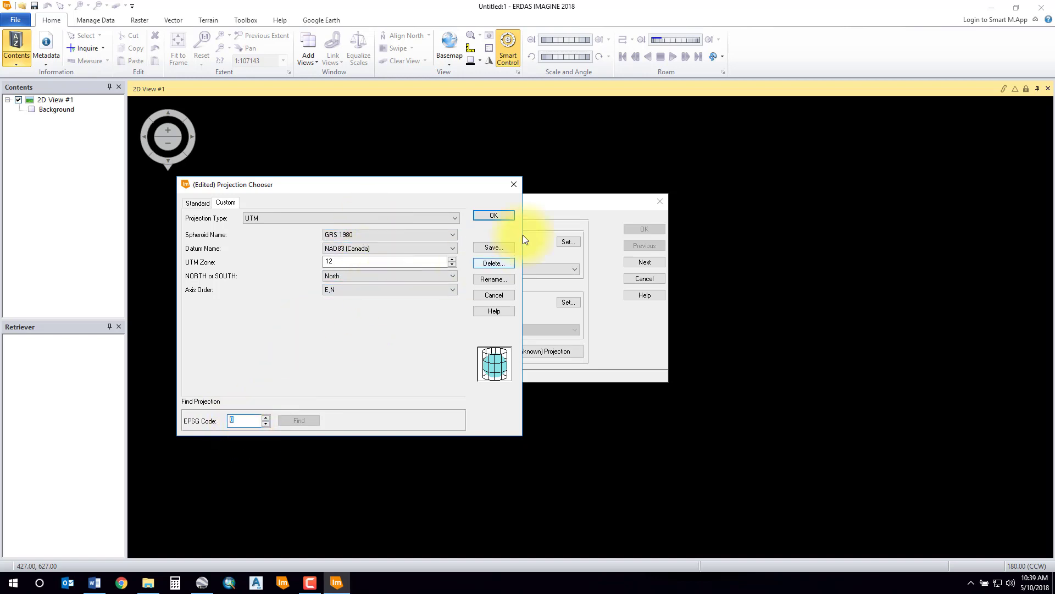
pyautogui.click(503, 216)
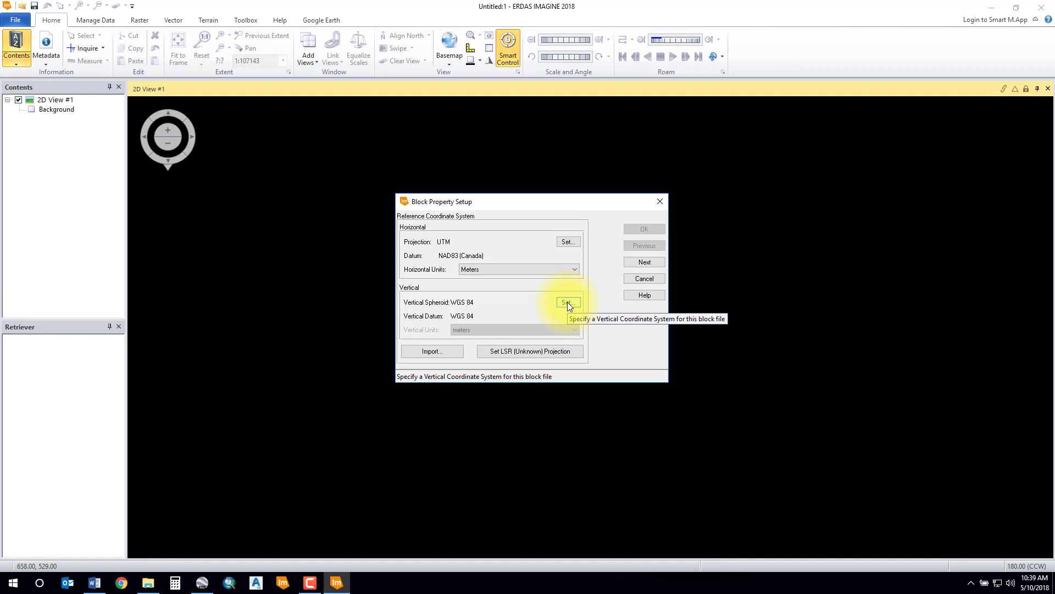
# Advance to the frame-specific settings and select XYZOPK Photo Centres.txt in the Metadata folder.
pyautogui.click(638, 265)
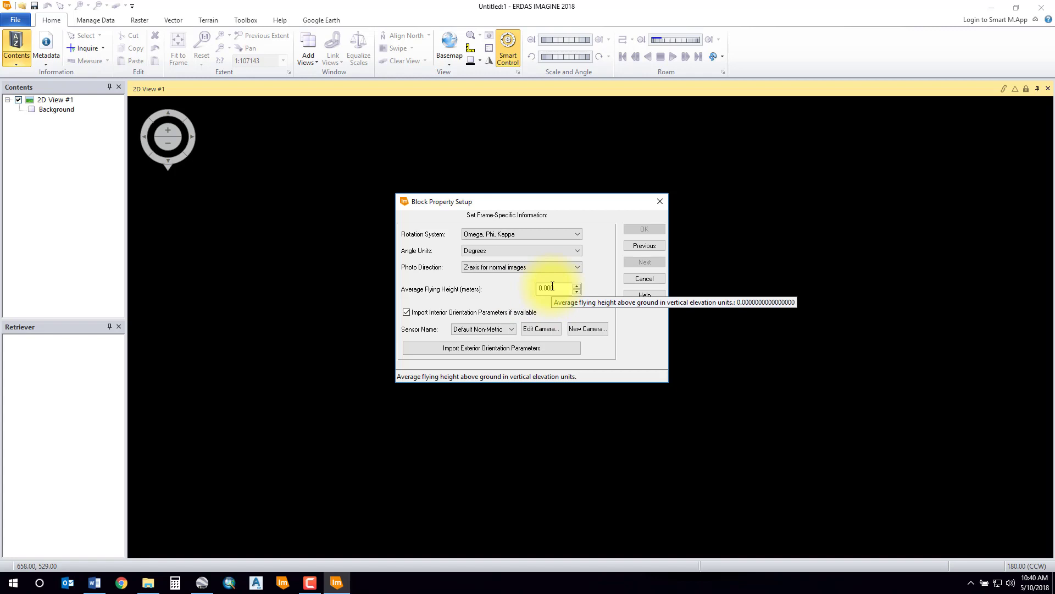
pyautogui.click(149, 582)
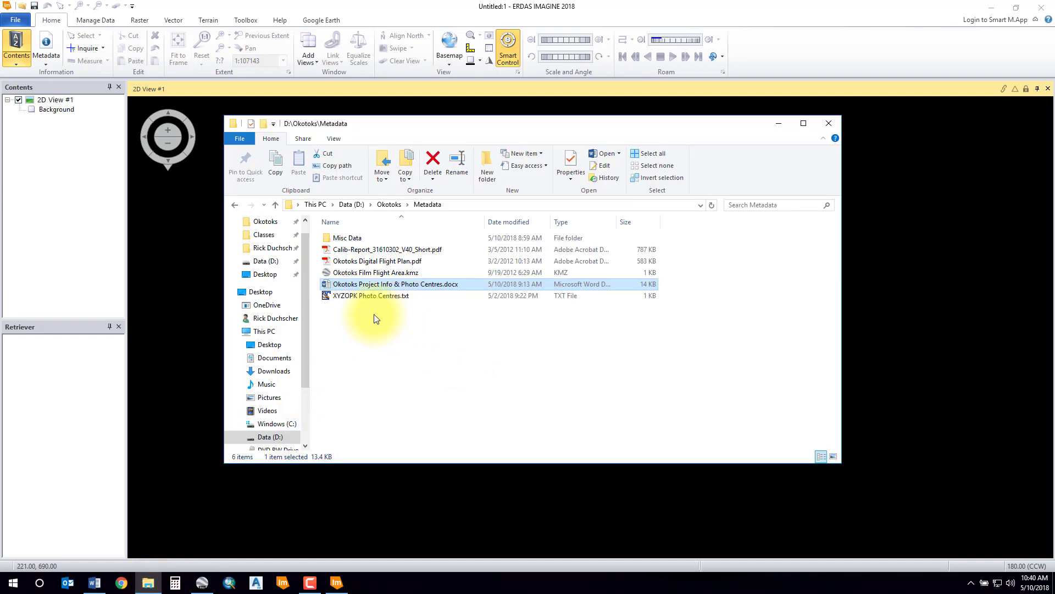
pyautogui.click(351, 297)
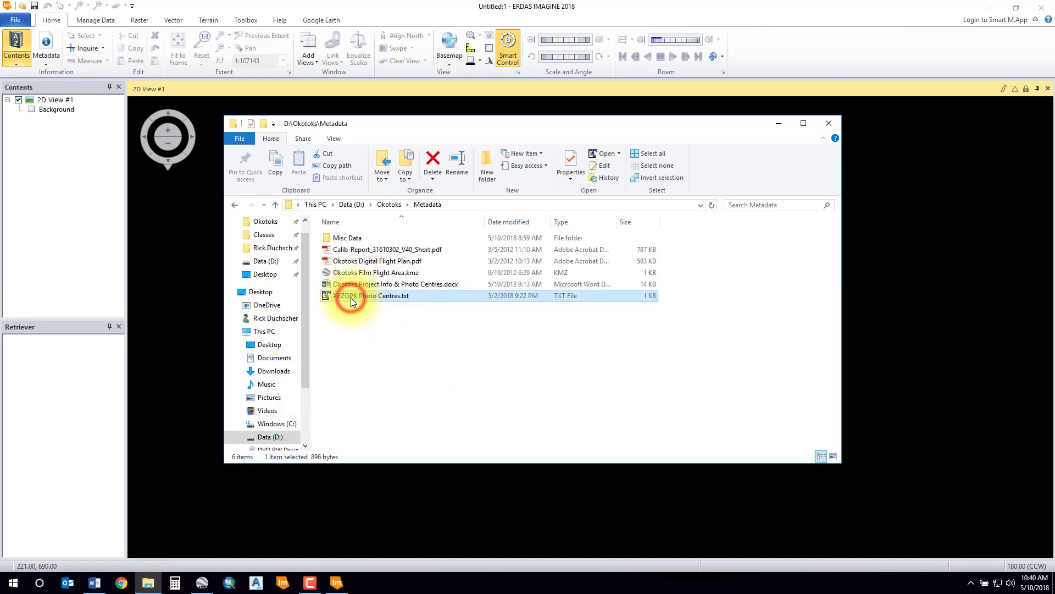
# Open XYZOPK Photo Centres.txt in TextPad and select the first elevation, 2722.197.
pyautogui.doubleClick(351, 298)
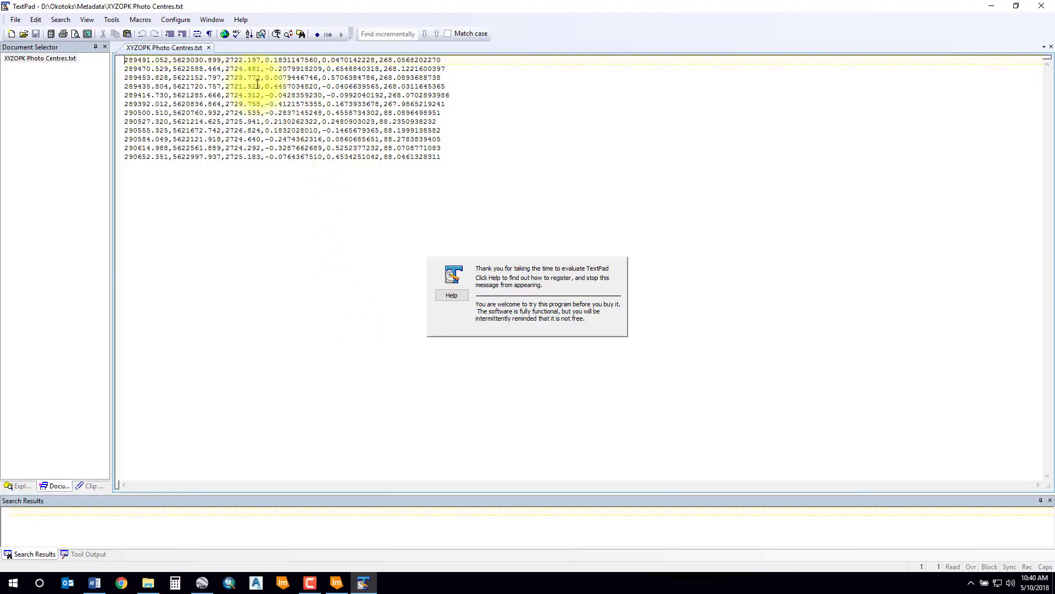
pyautogui.moveTo(226, 60); pyautogui.dragTo(263, 60)
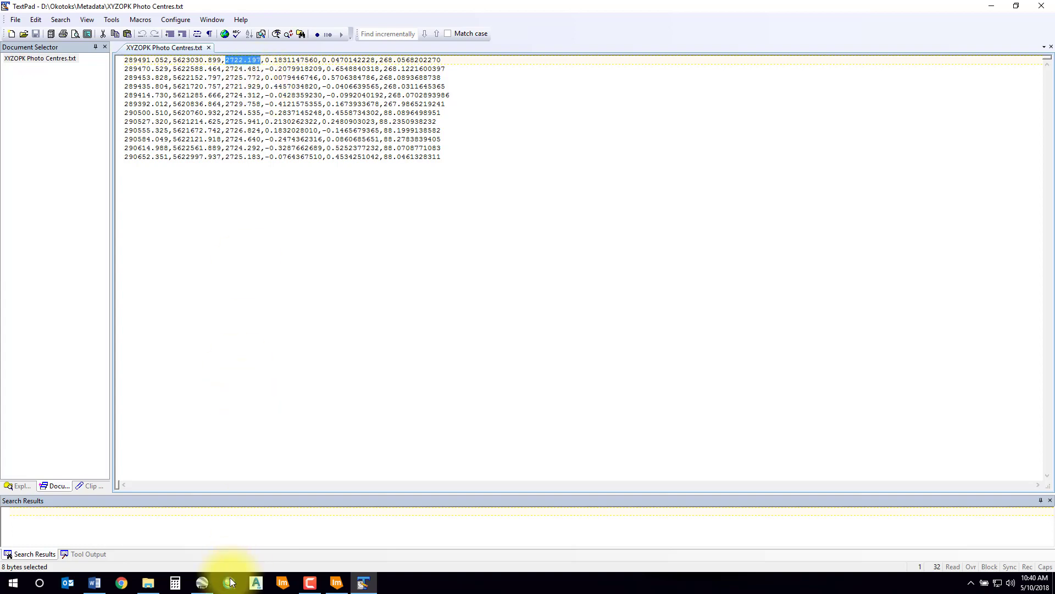
pyautogui.click(144, 583)
# Open the Okotoks Film Flight Area KMZ and draw a four-point path across it.
pyautogui.doubleClick(361, 273)
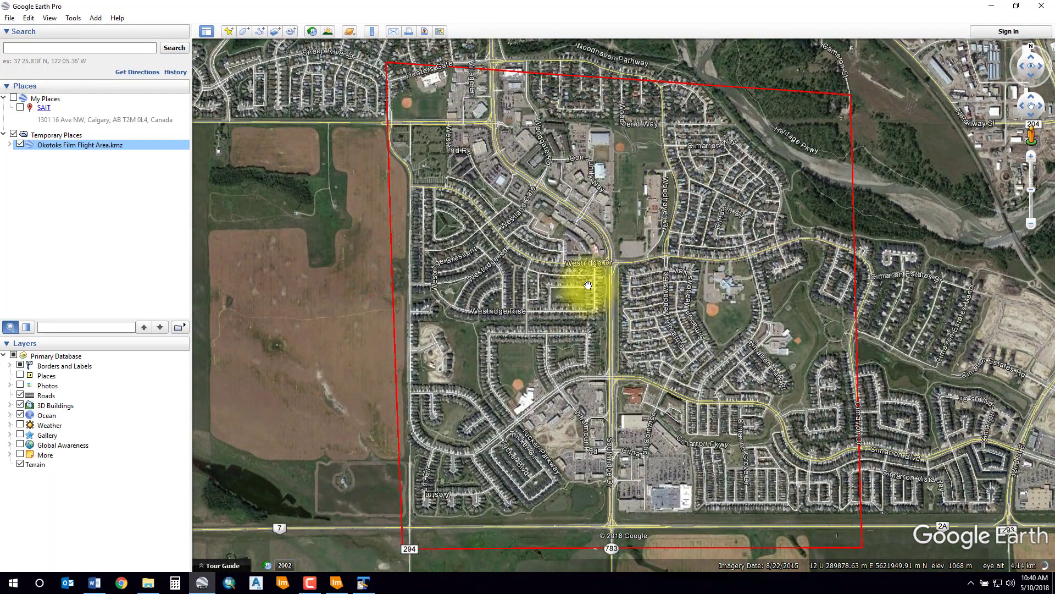
pyautogui.click(262, 32)
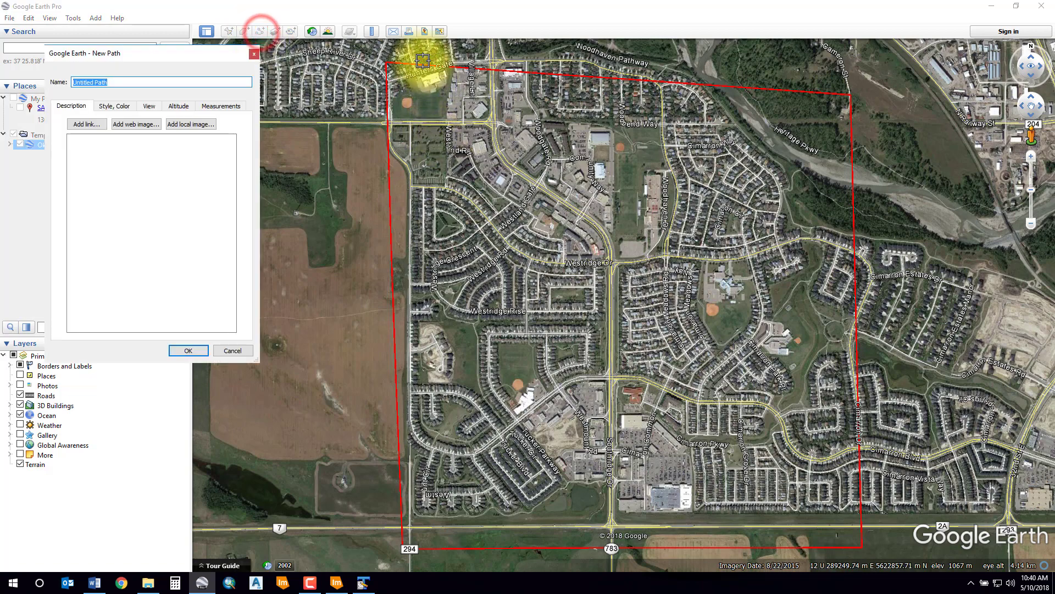
pyautogui.click(414, 54)
pyautogui.click(524, 556)
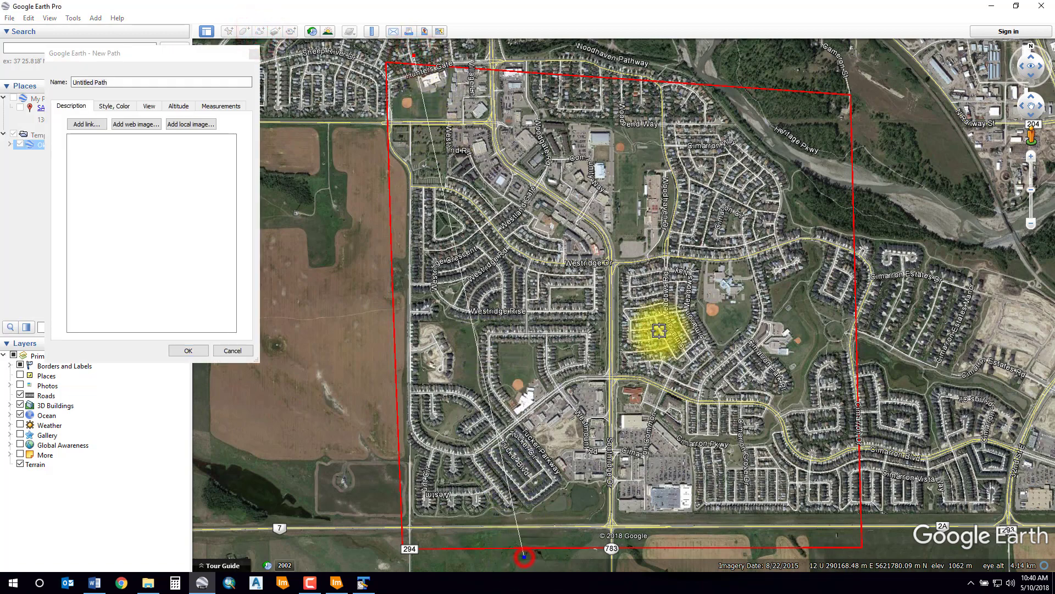
pyautogui.click(702, 73)
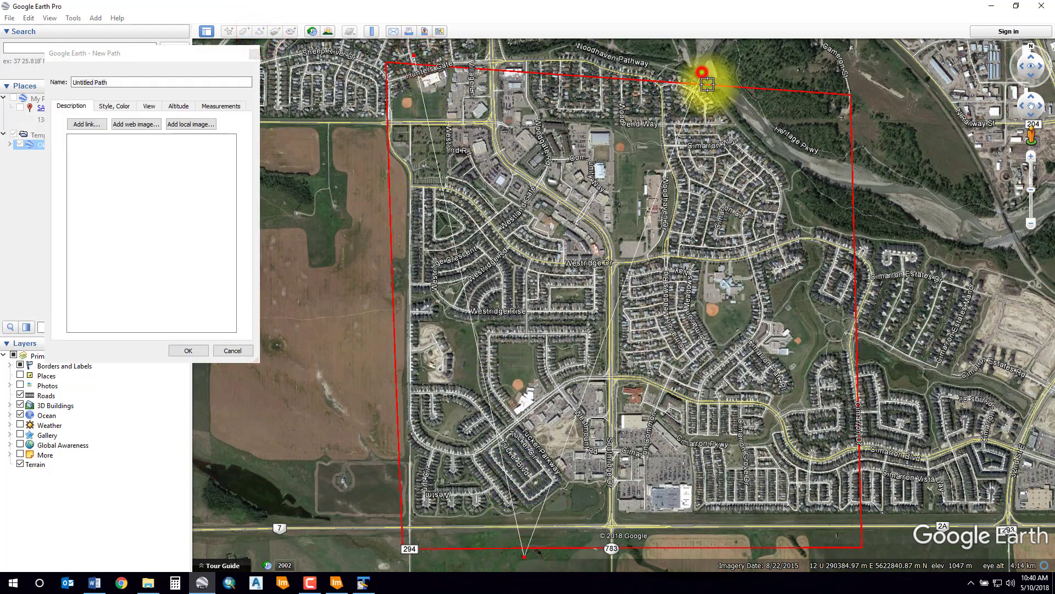
pyautogui.click(810, 557)
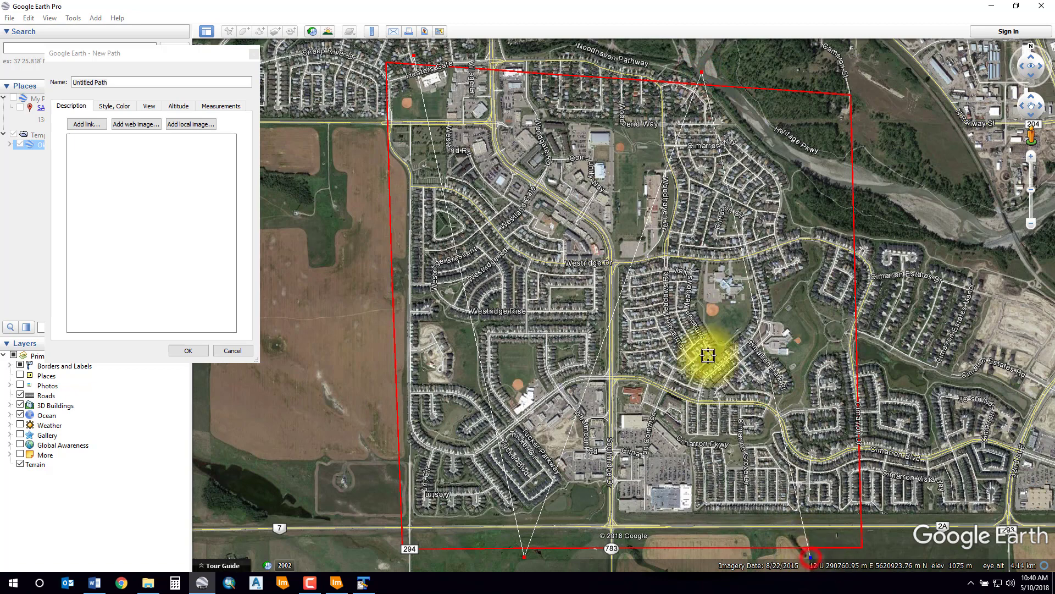
pyautogui.click(188, 351)
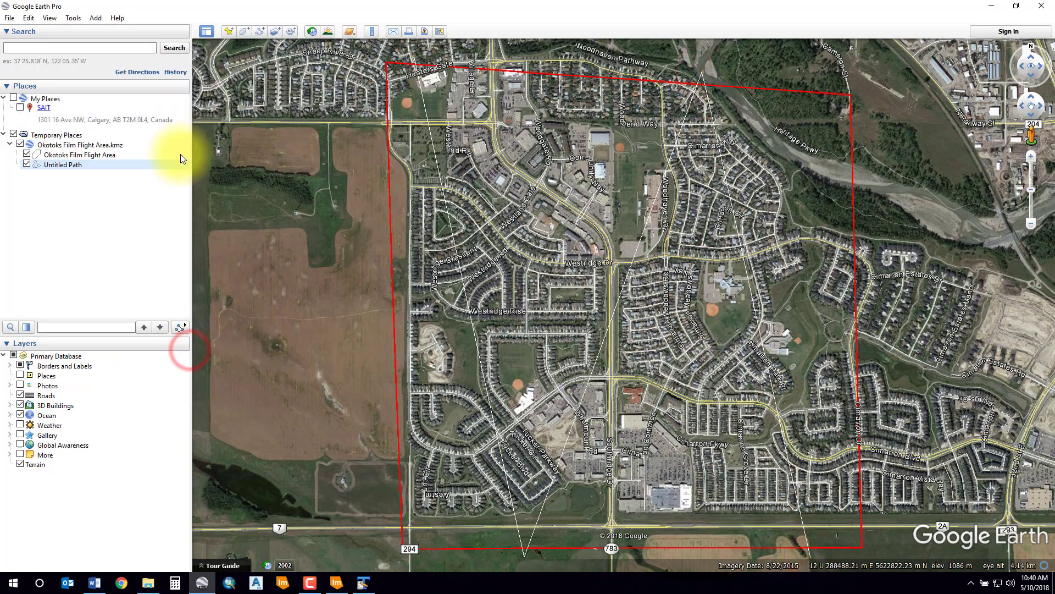
# Show the path's elevation profile and read terrain elevations of 1057–1082 m, averaging 1067 m.
pyautogui.rightClick(62, 165)
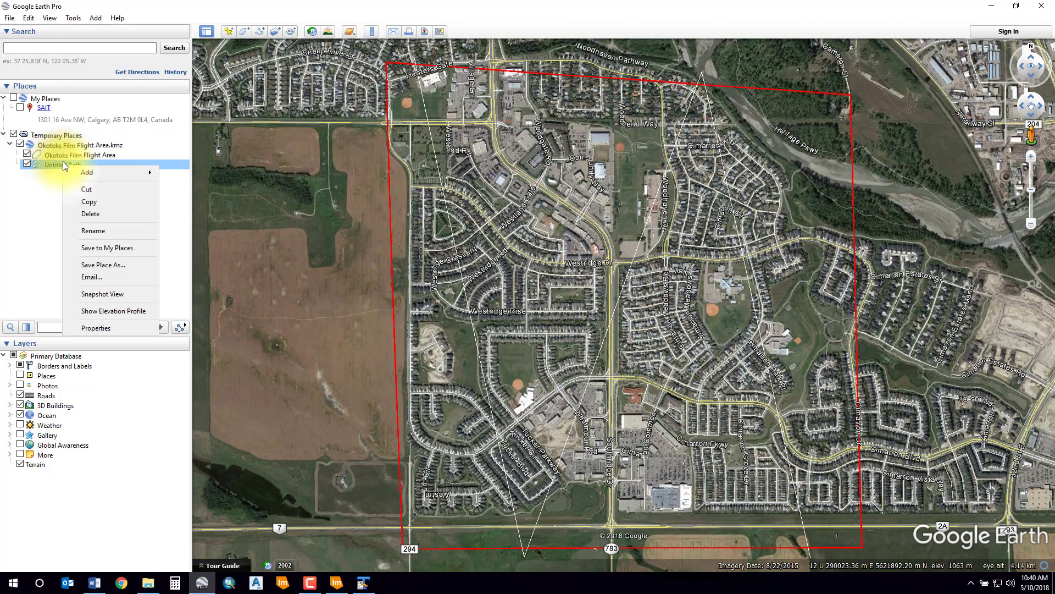
pyautogui.click(102, 311)
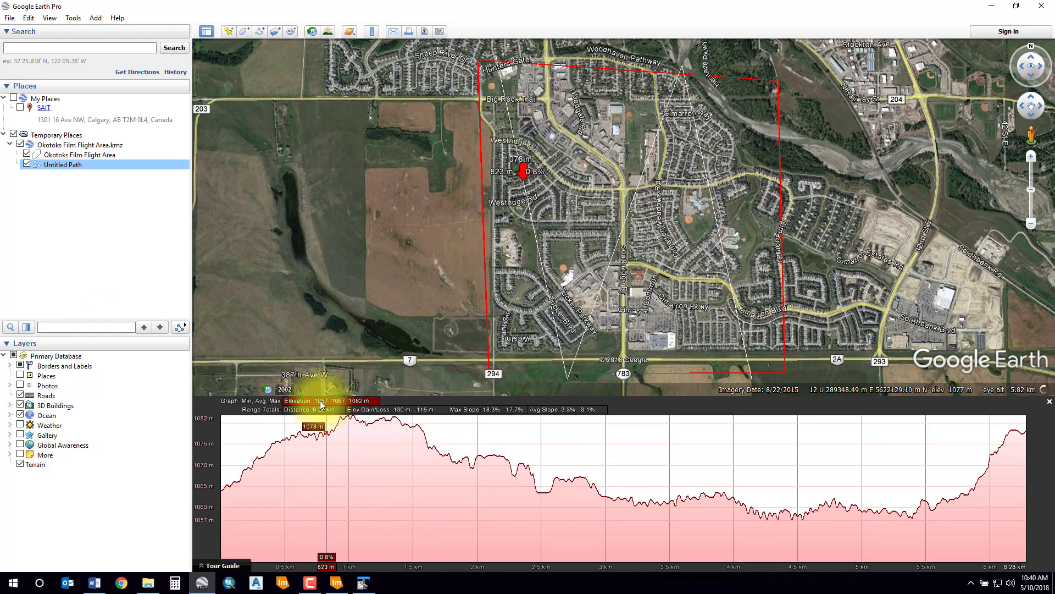
pyautogui.click(299, 402)
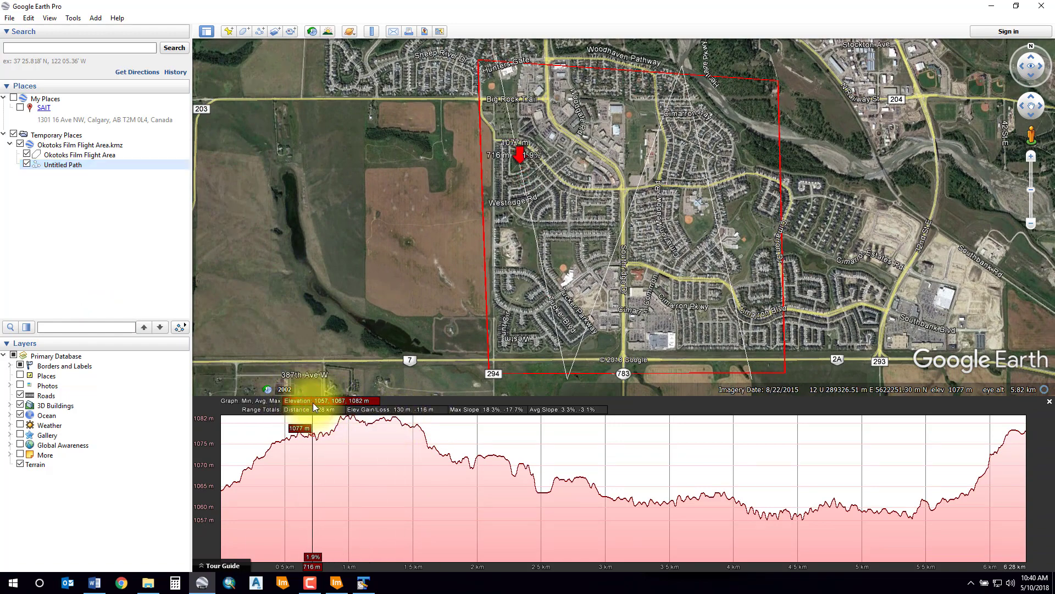
pyautogui.click(319, 402)
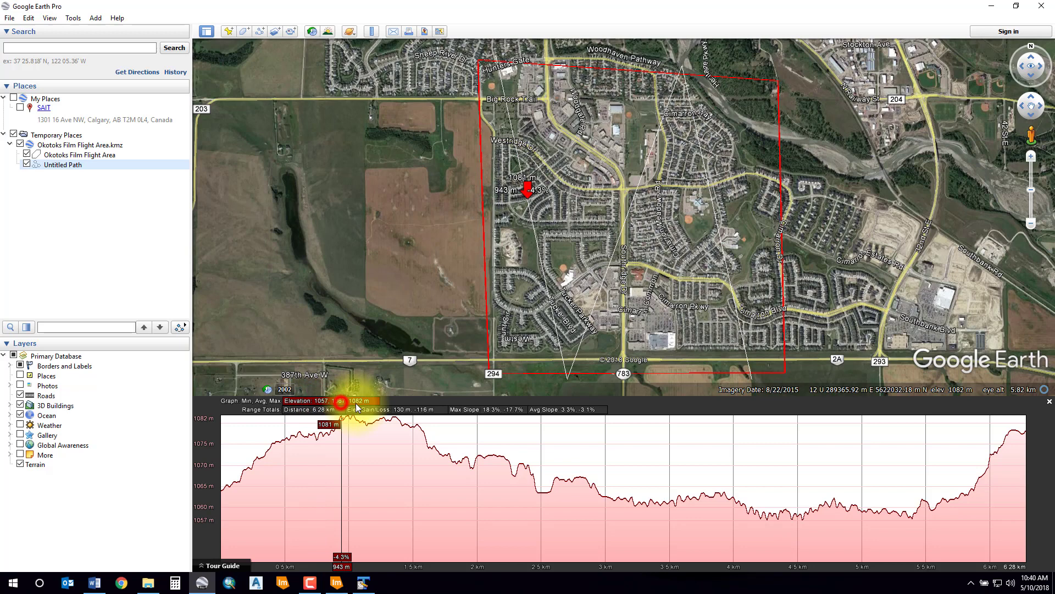
pyautogui.click(359, 401)
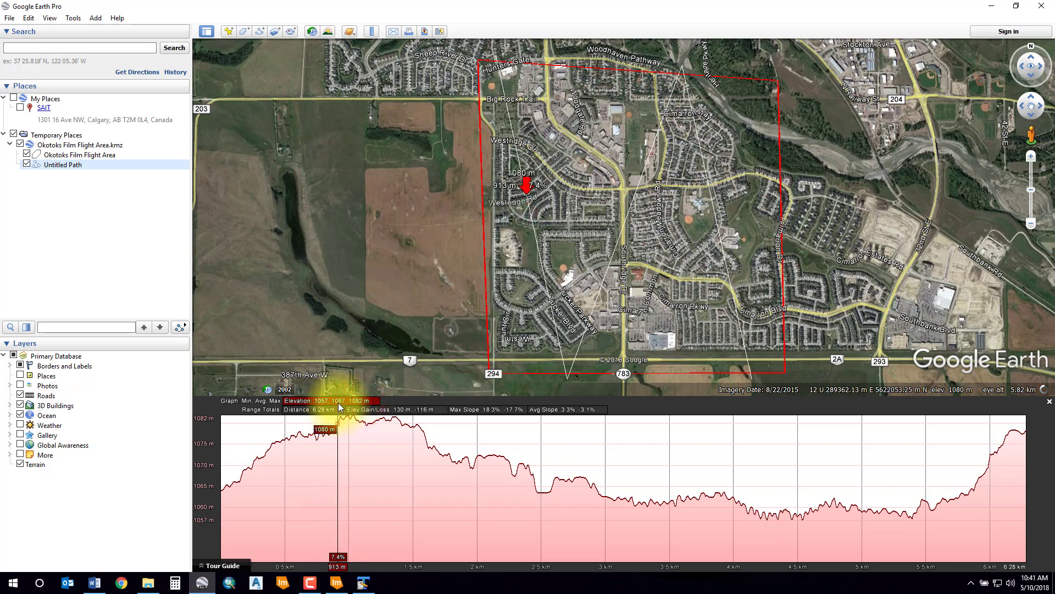
pyautogui.click(338, 402)
# Copy the 2722.197 altitude from the first line and bring up Calculator.
pyautogui.click(364, 583)
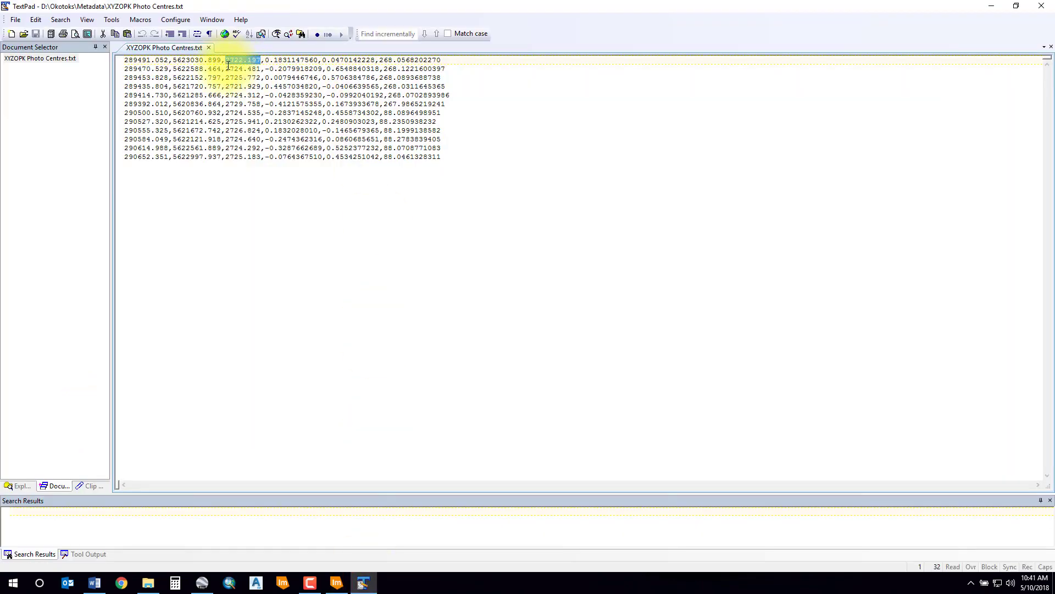
pyautogui.moveTo(226, 60); pyautogui.dragTo(260, 59)
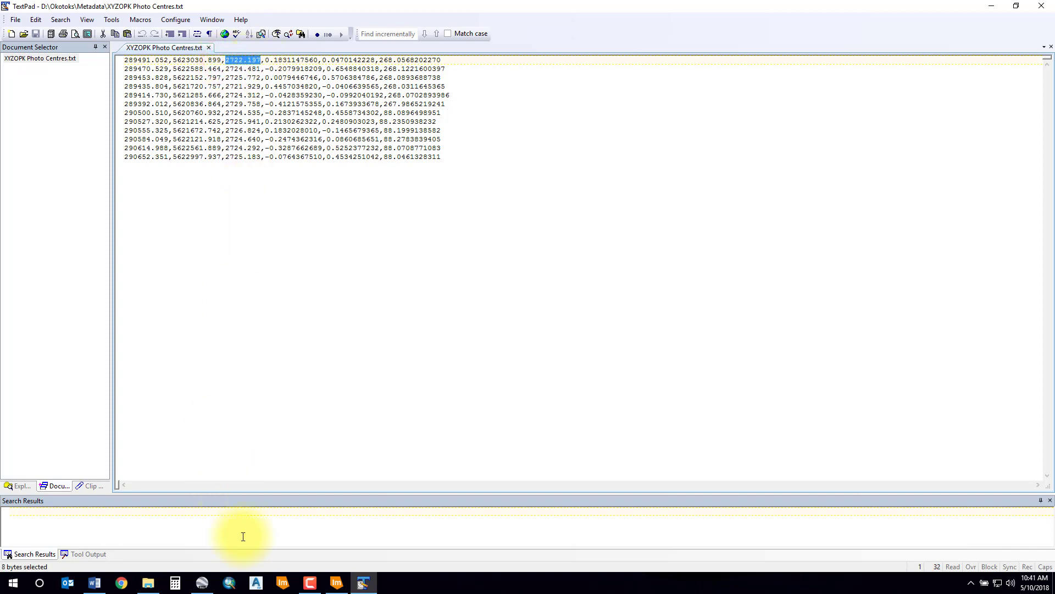
pyautogui.rightClick(243, 65)
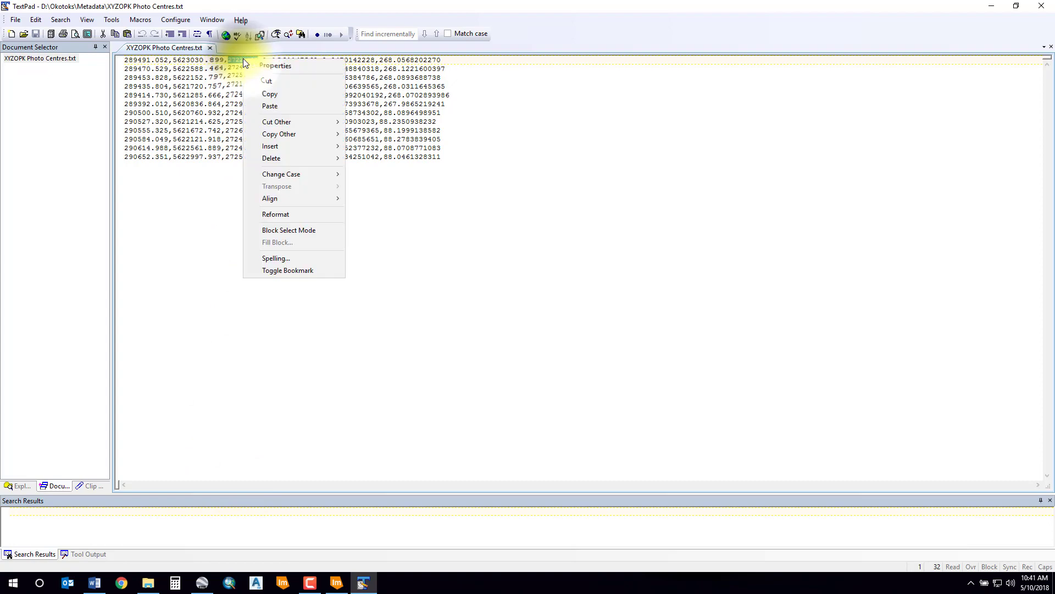
pyautogui.click(266, 95)
pyautogui.click(175, 583)
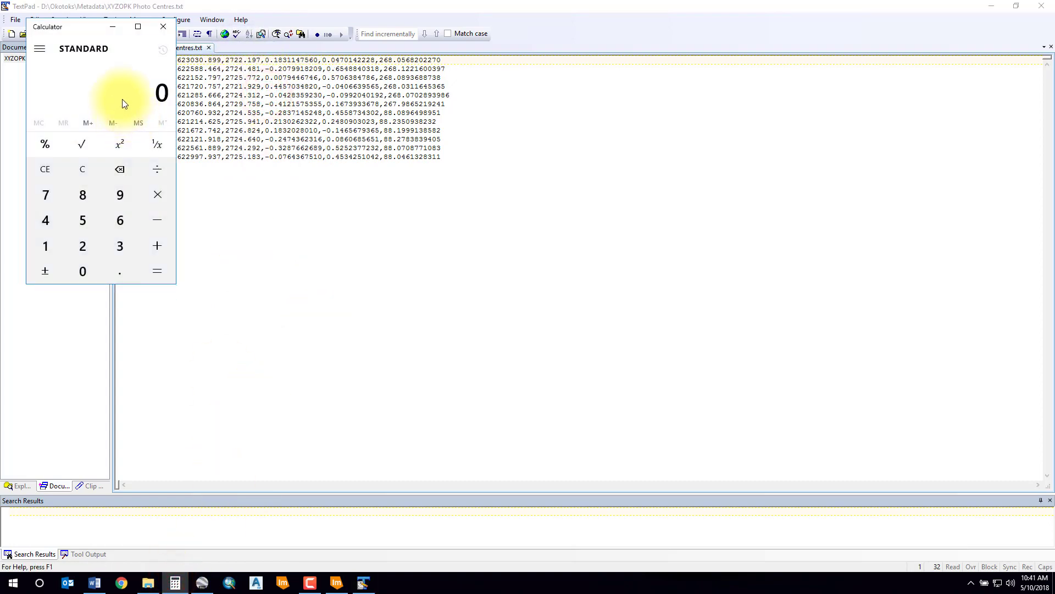
# Compute 2722.197 minus 1067 in Calculator, giving a 1,655.197 m flying height.
pyautogui.hotkey('ctrl', 'v')
pyautogui.click(160, 223)
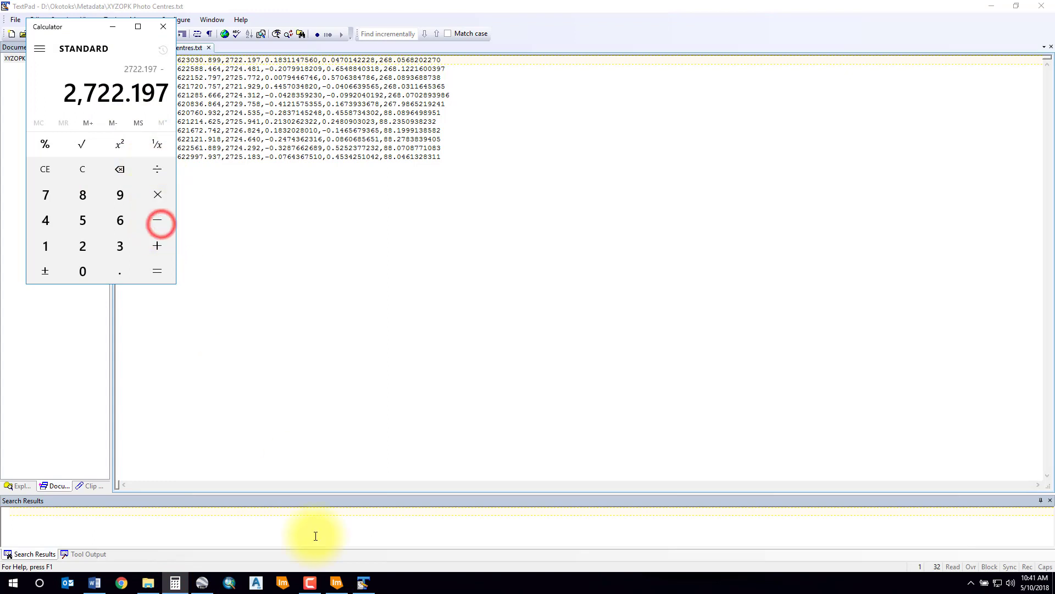
pyautogui.click(203, 583)
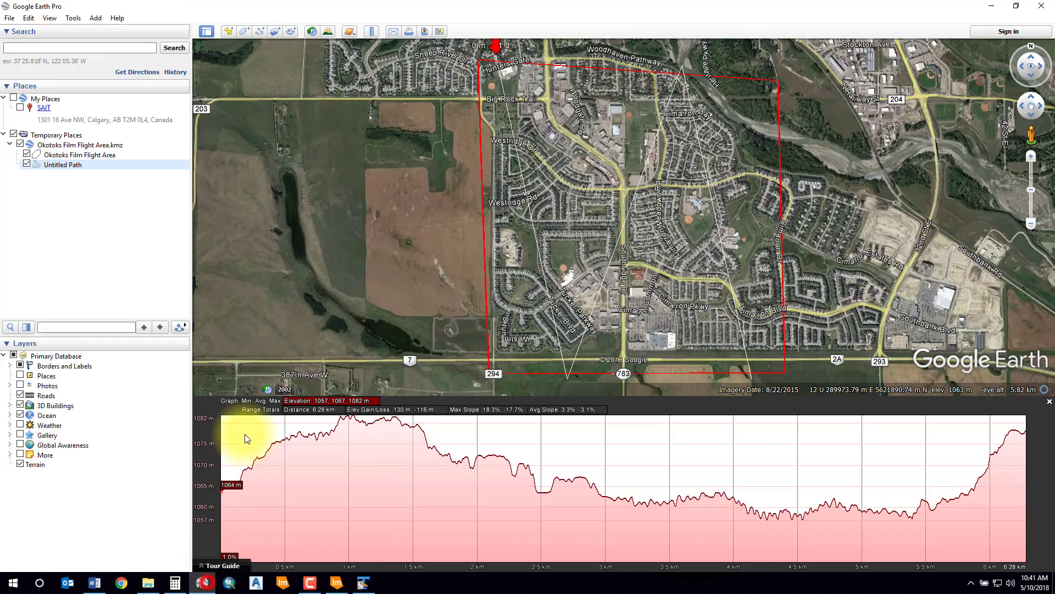
pyautogui.click(340, 403)
pyautogui.click(175, 582)
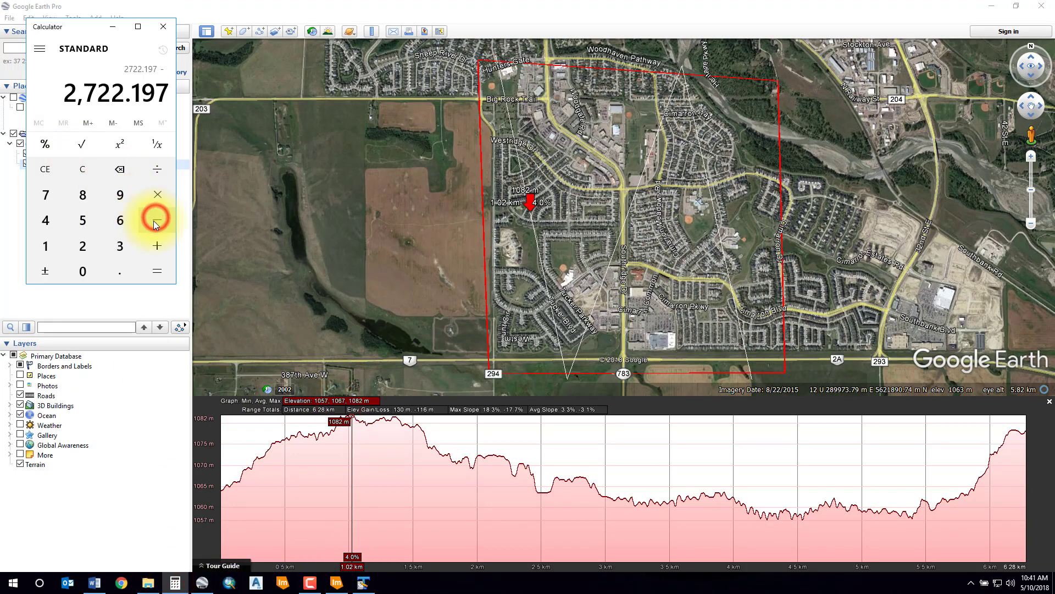
pyautogui.write('1067')
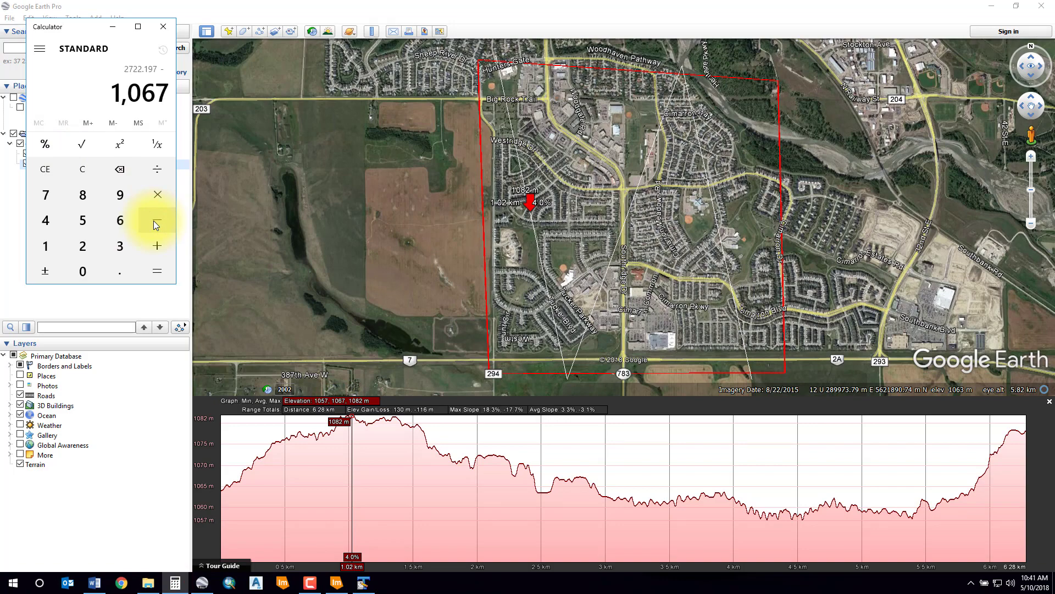
pyautogui.press('Return')
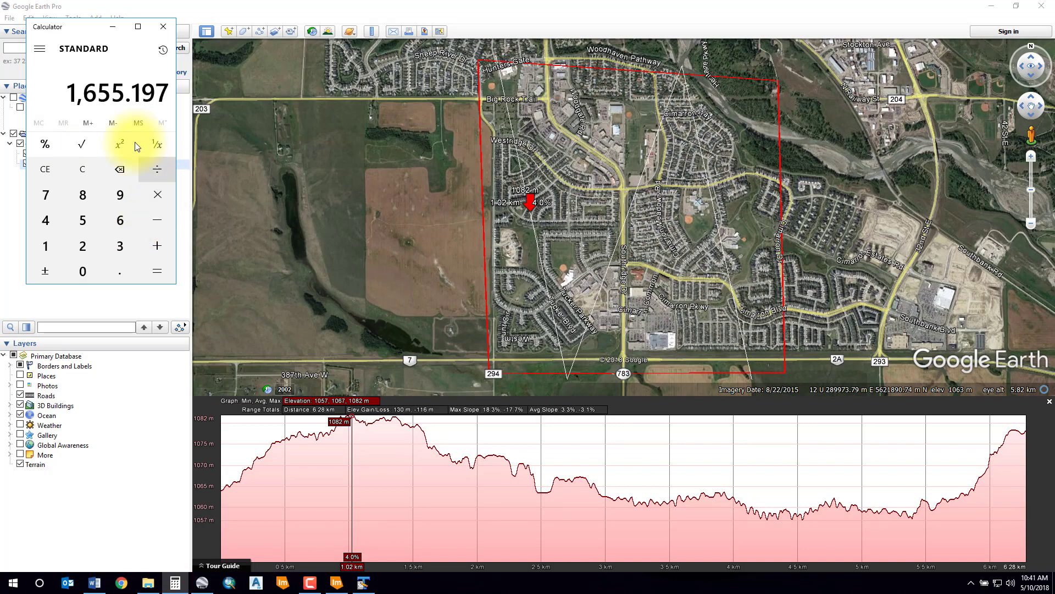
# Enter 1655 m as the block's average flying height and bring up the camera for editing.
pyautogui.click(337, 583)
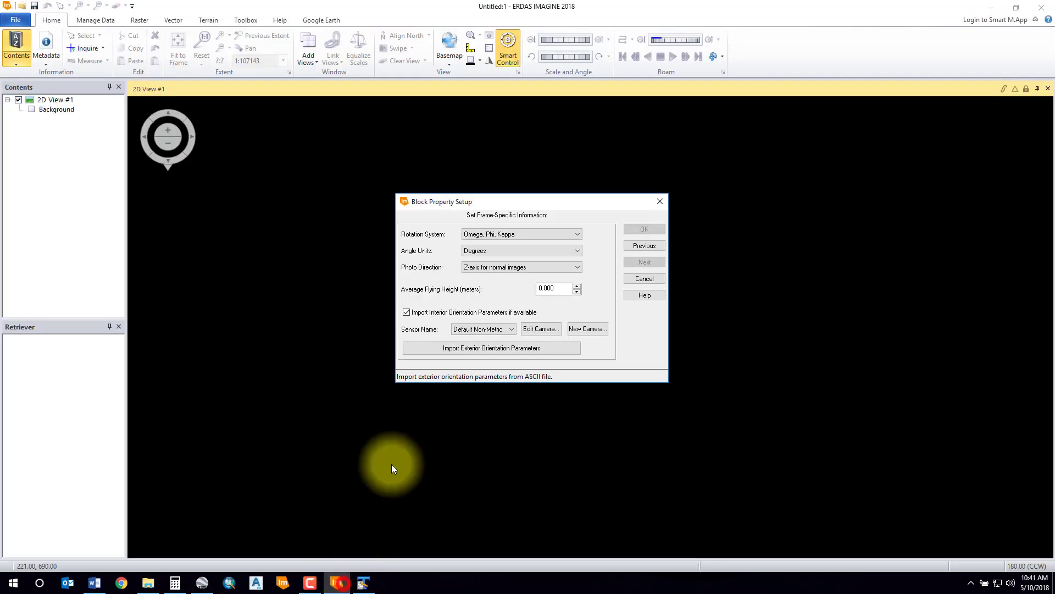
pyautogui.doubleClick(555, 288)
pyautogui.write('1655')
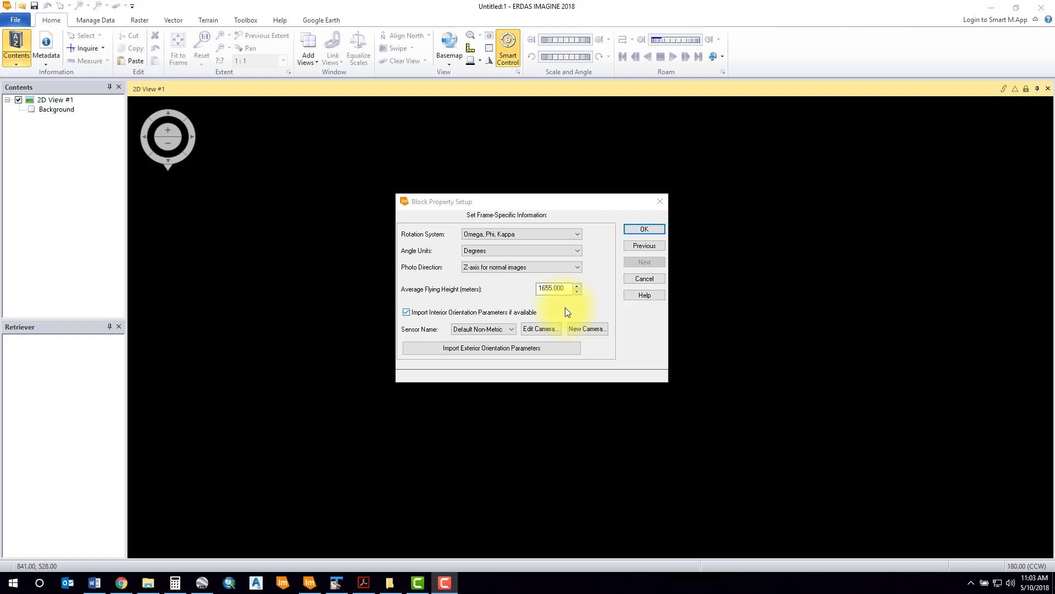
pyautogui.click(540, 206)
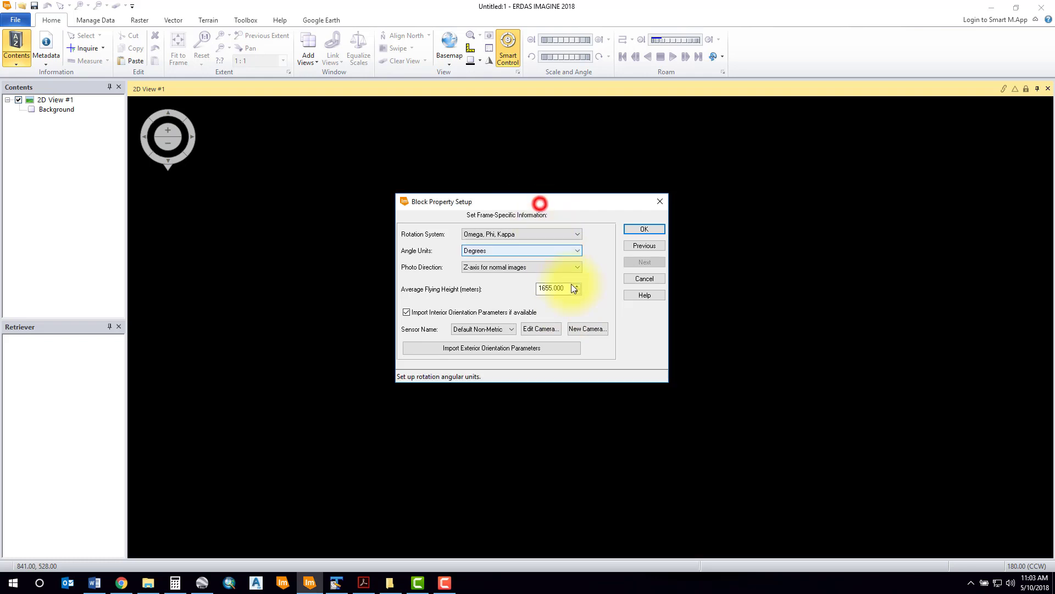
pyautogui.click(535, 330)
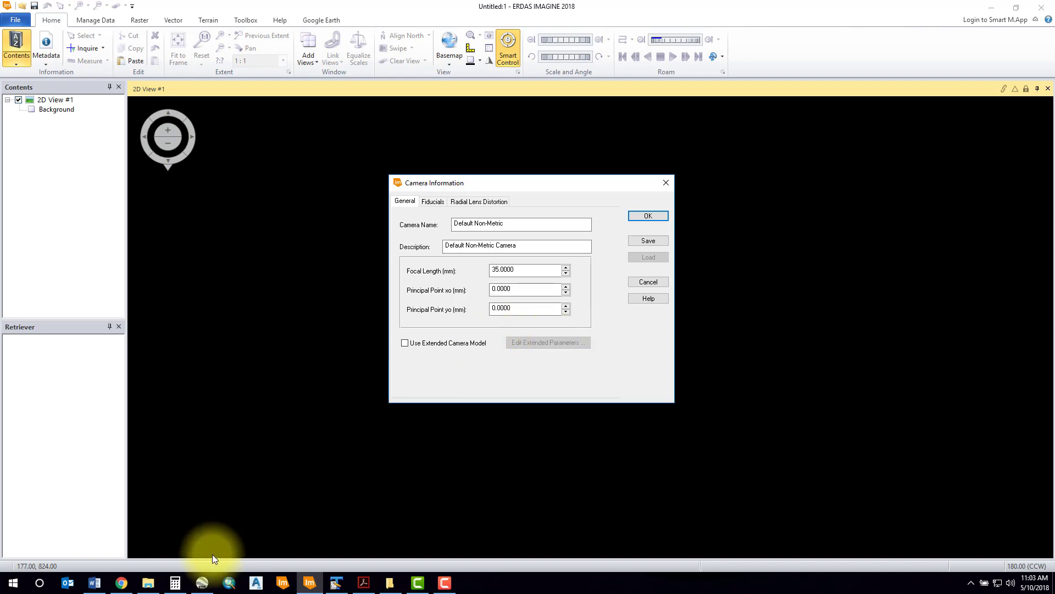
# Open the calibration report PDF from the Okotoks project's Metadata folder.
pyautogui.click(147, 583)
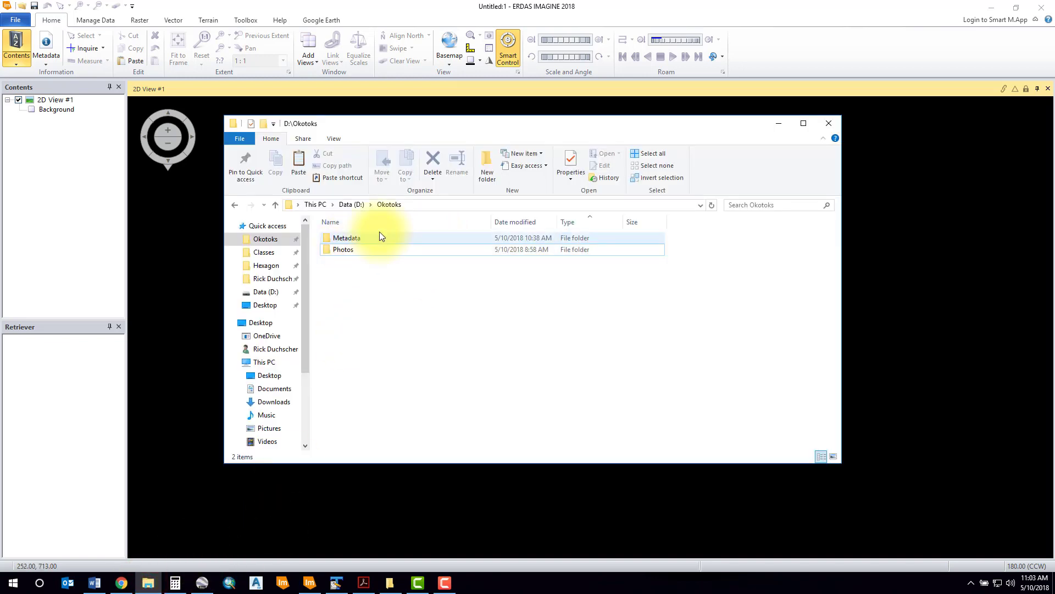
pyautogui.doubleClick(360, 236)
pyautogui.doubleClick(363, 248)
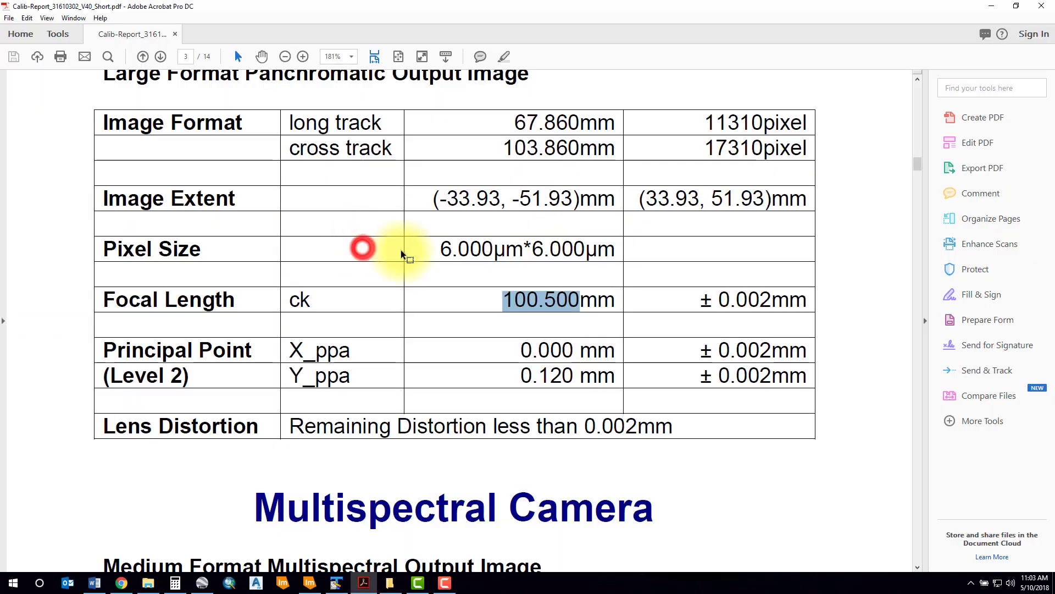
# Fit the report's first page in view and select the UltraCamX camera name.
pyautogui.scroll(5, 330, 220)
pyautogui.rightClick(314, 201)
pyautogui.click(459, 185)
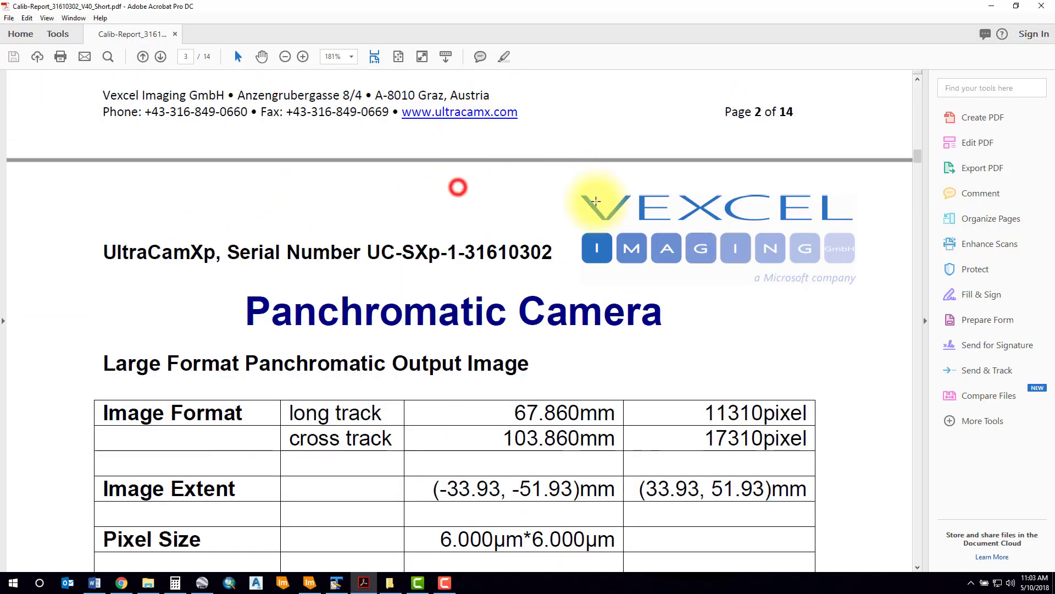
pyautogui.click(399, 57)
pyautogui.press('Home')
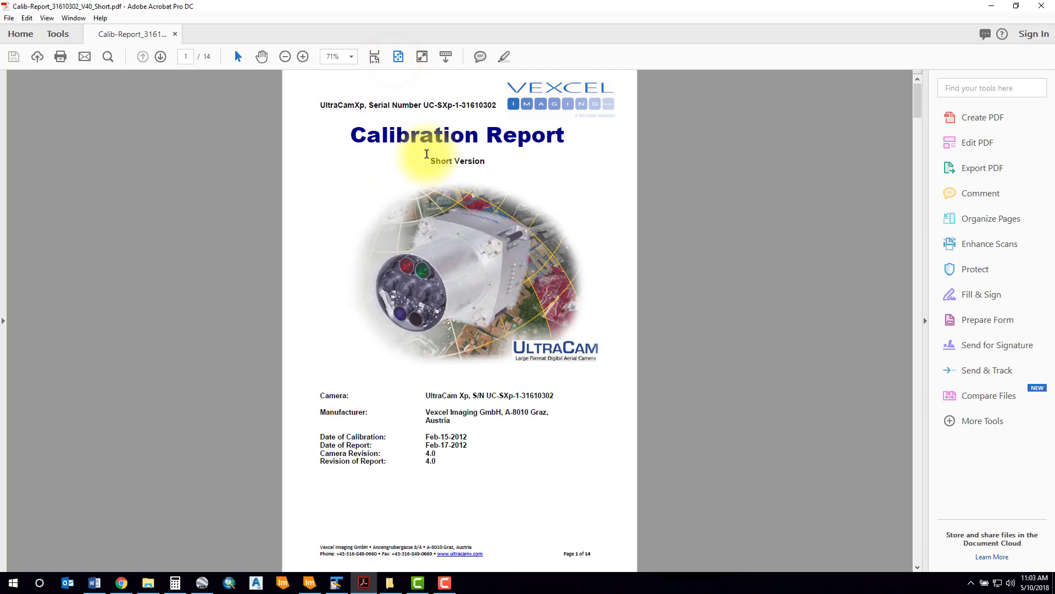
pyautogui.moveTo(320, 105); pyautogui.dragTo(361, 105)
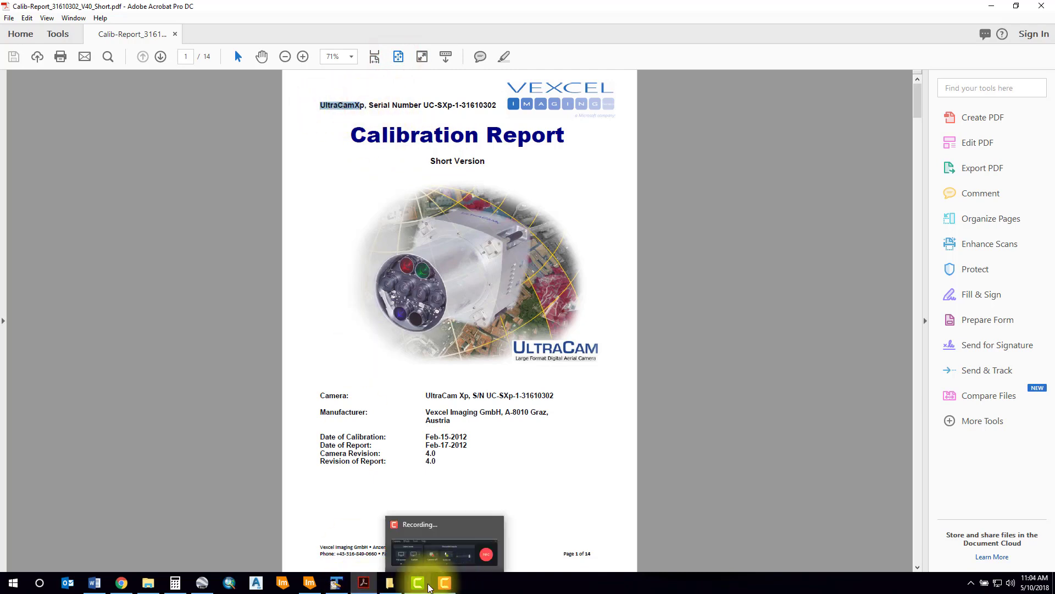
# Replace the Default Non-Metric camera name with Ultracam and paste Ultracam into Description.
pyautogui.click(310, 582)
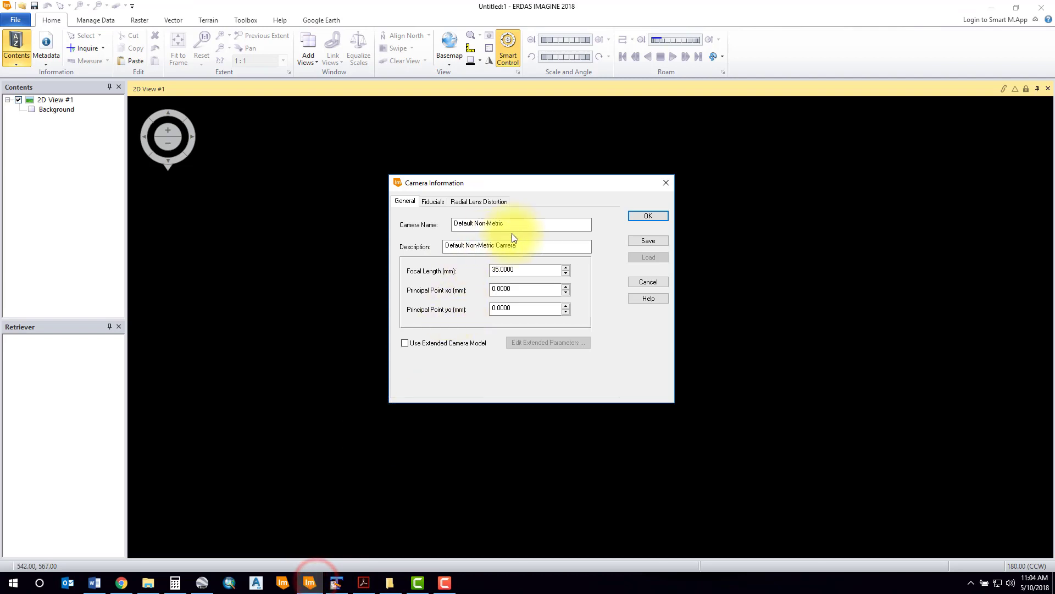
pyautogui.moveTo(500, 224); pyautogui.dragTo(365, 232)
pyautogui.write('Ul')
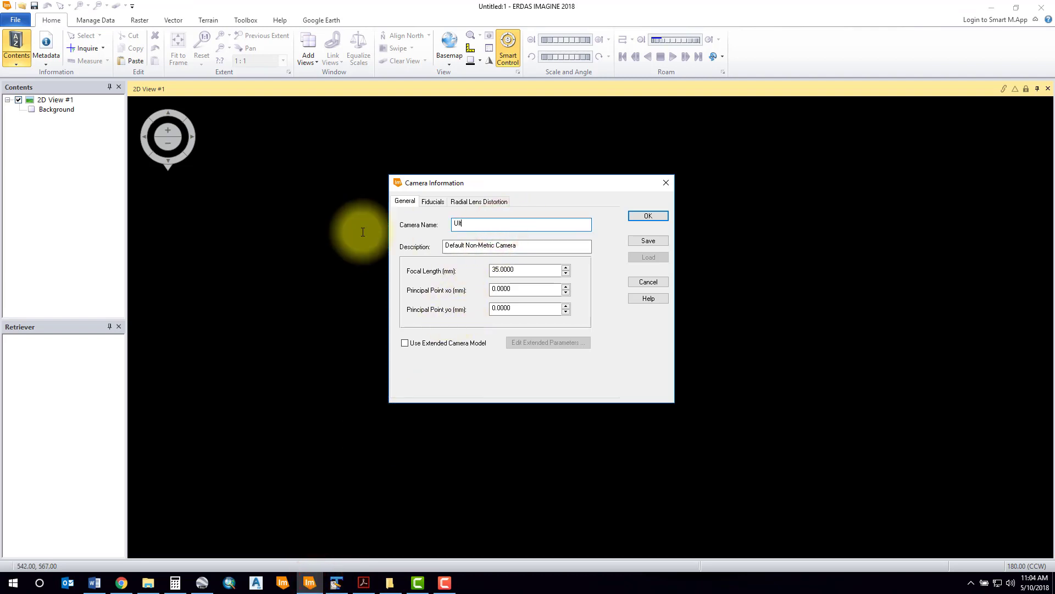
pyautogui.write('tracam')
pyautogui.moveTo(484, 223); pyautogui.dragTo(384, 225)
pyautogui.hotkey('ctrl', 'c')
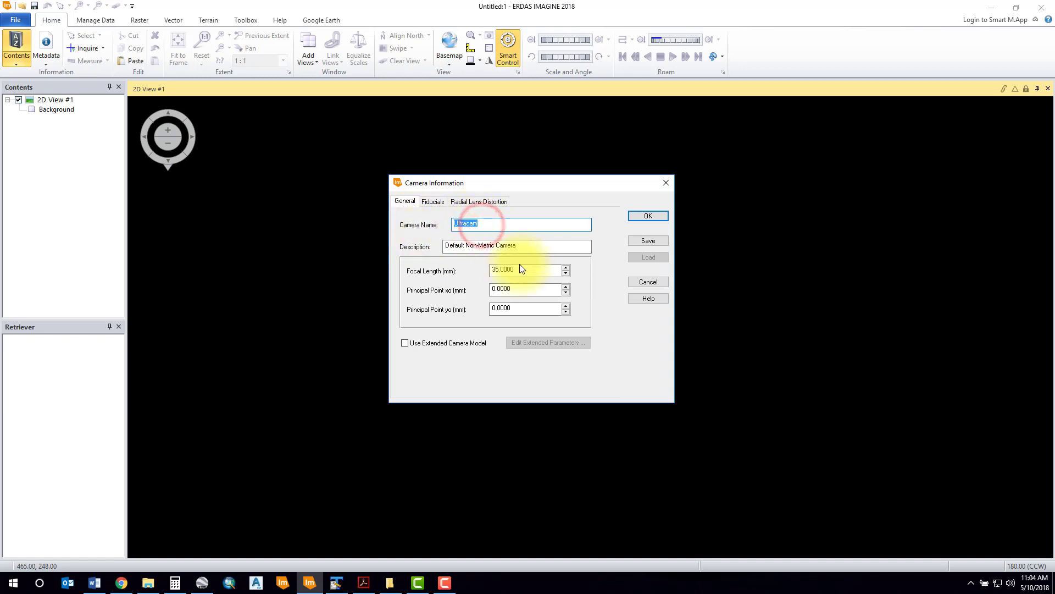
pyautogui.moveTo(517, 245); pyautogui.dragTo(381, 248)
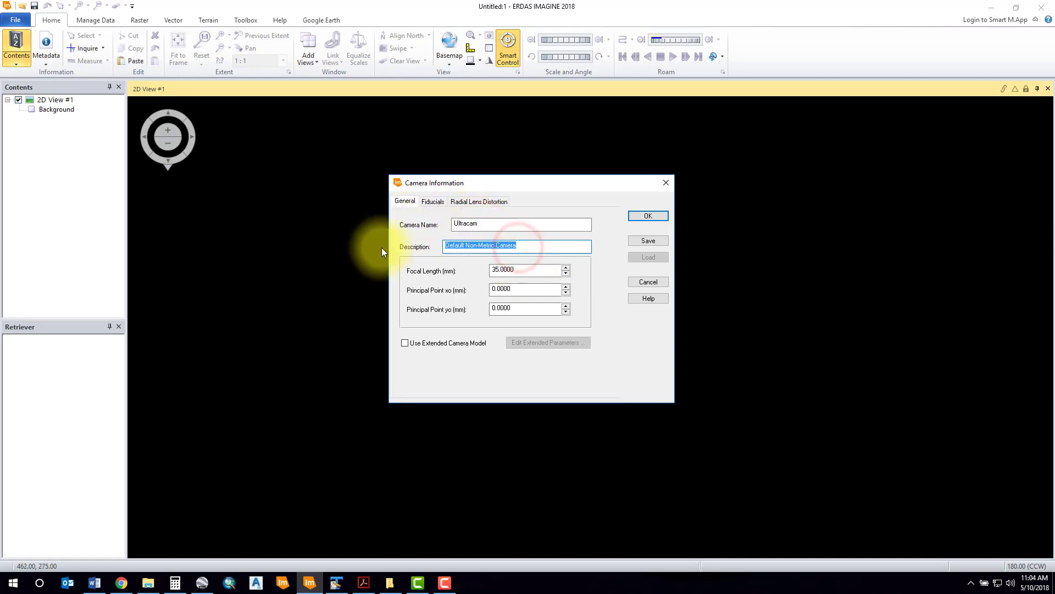
pyautogui.hotkey('ctrl', 'v')
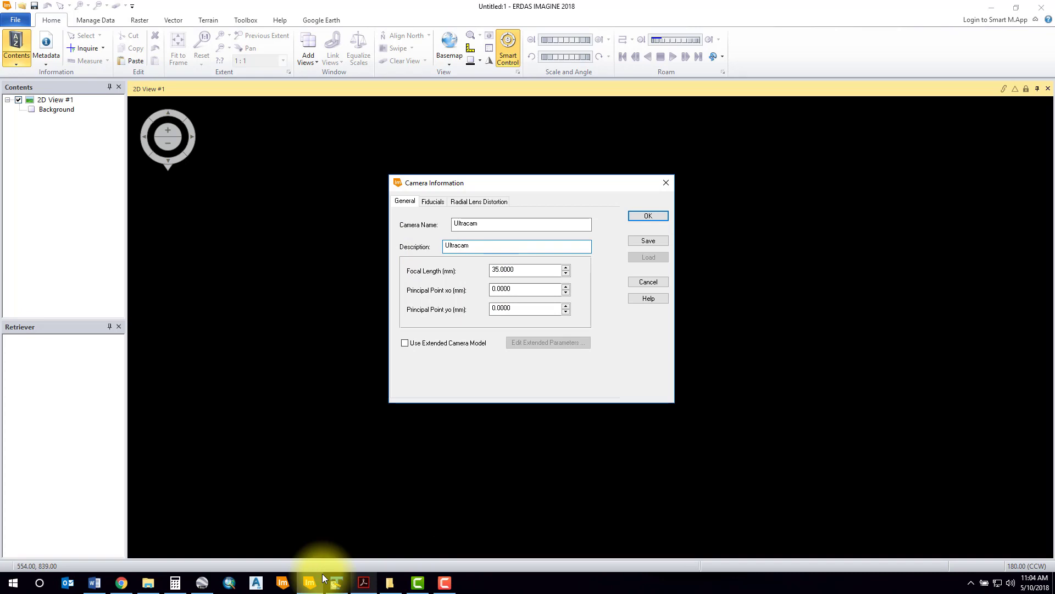
# Find the panchromatic camera's 100.500 mm focal length on page 3 of the calibration report.
pyautogui.click(362, 580)
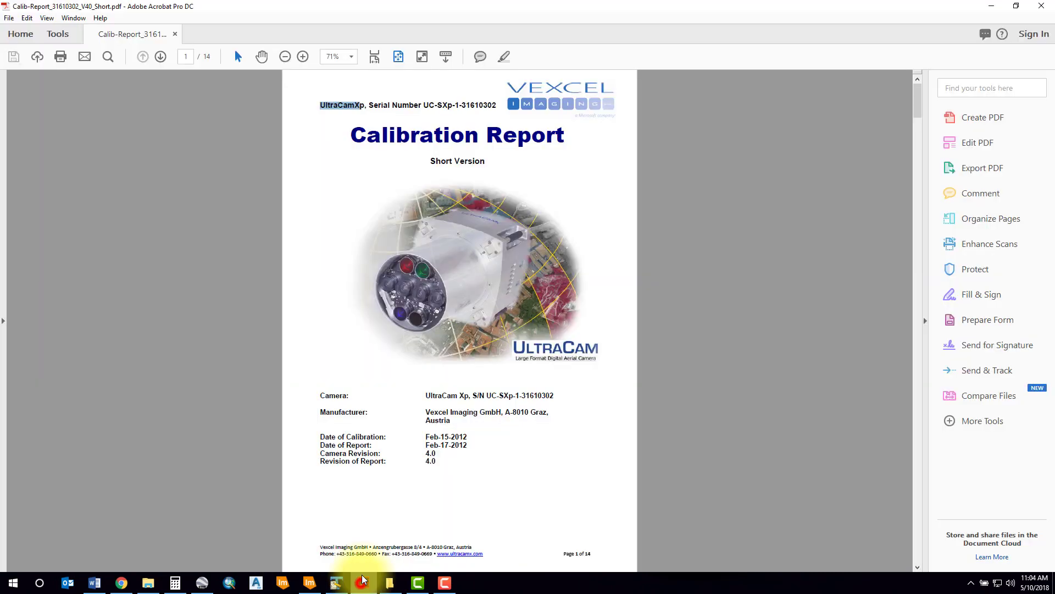
pyautogui.scroll(-1, 442, 393)
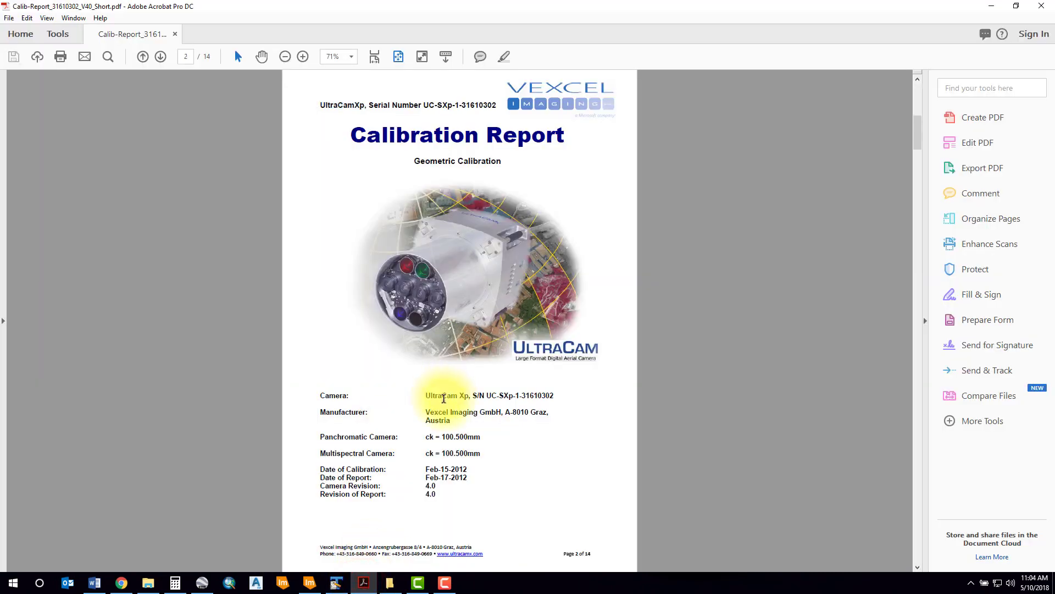
pyautogui.scroll(-1, 444, 398)
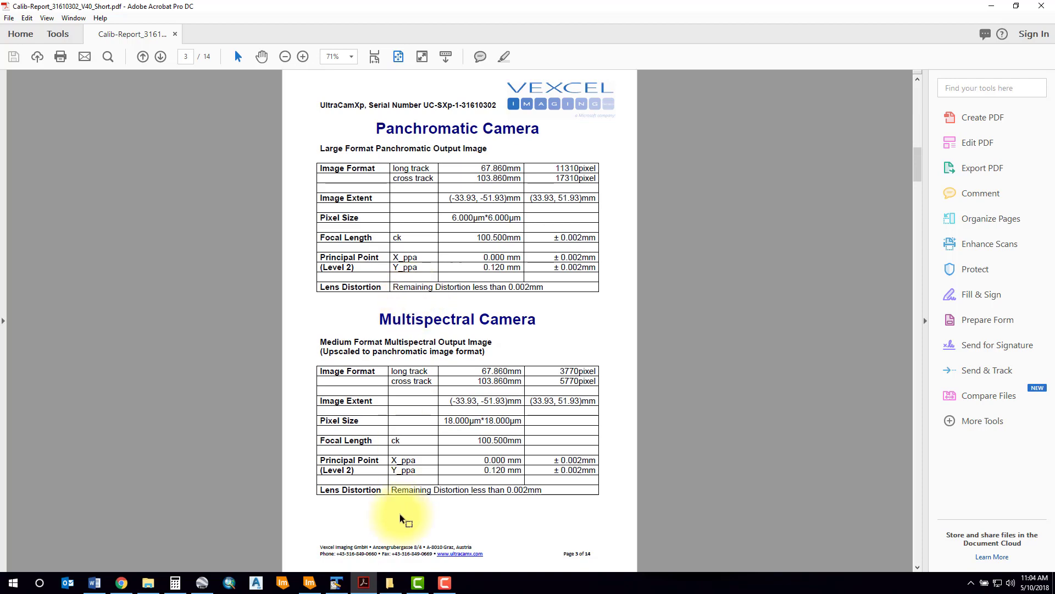
pyautogui.click(309, 582)
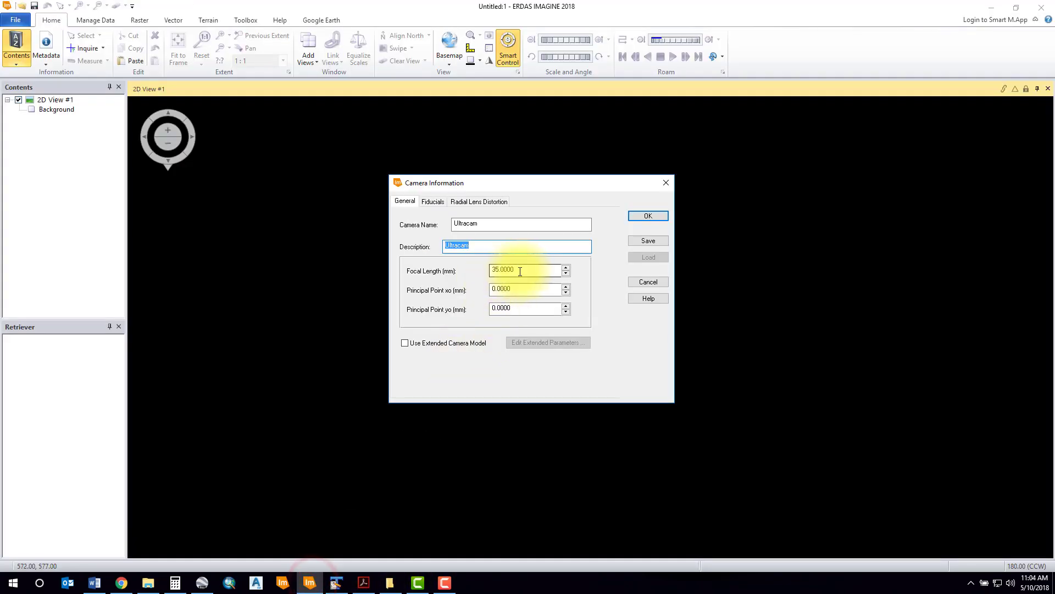
pyautogui.click(517, 271)
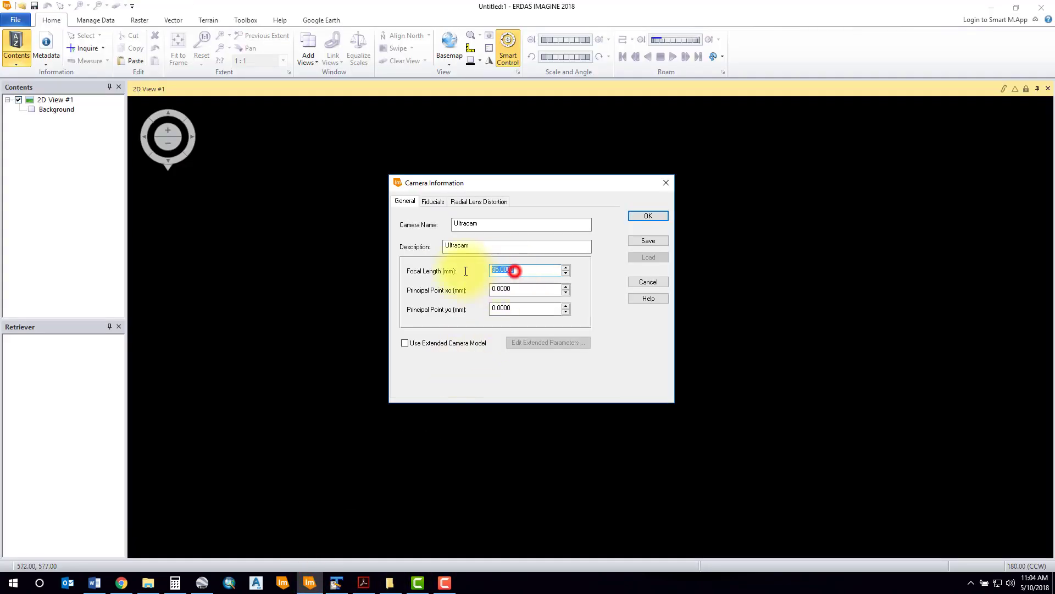
pyautogui.click(363, 583)
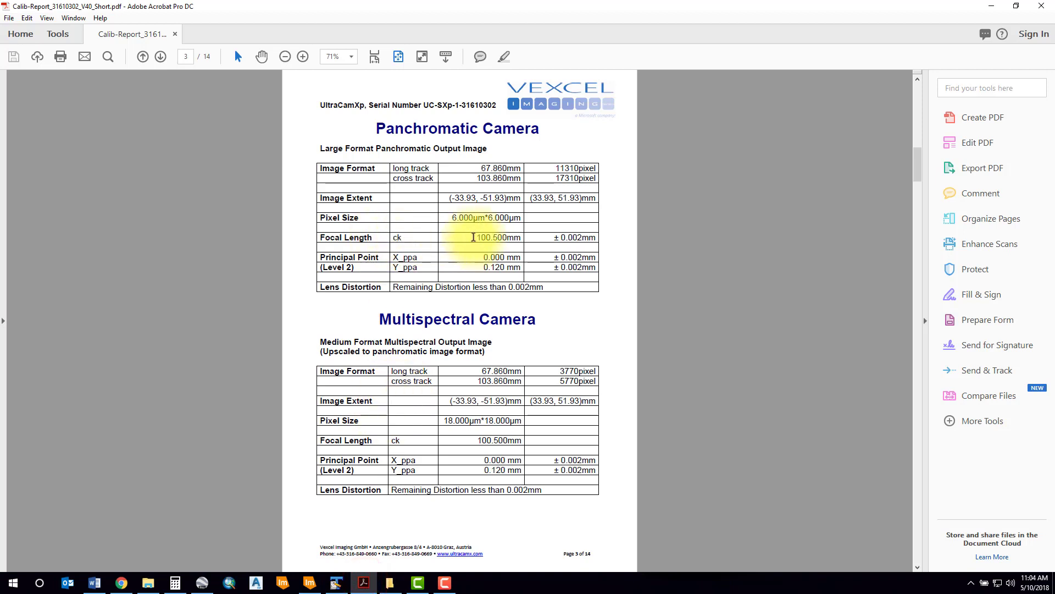
pyautogui.moveTo(476, 236); pyautogui.dragTo(506, 237)
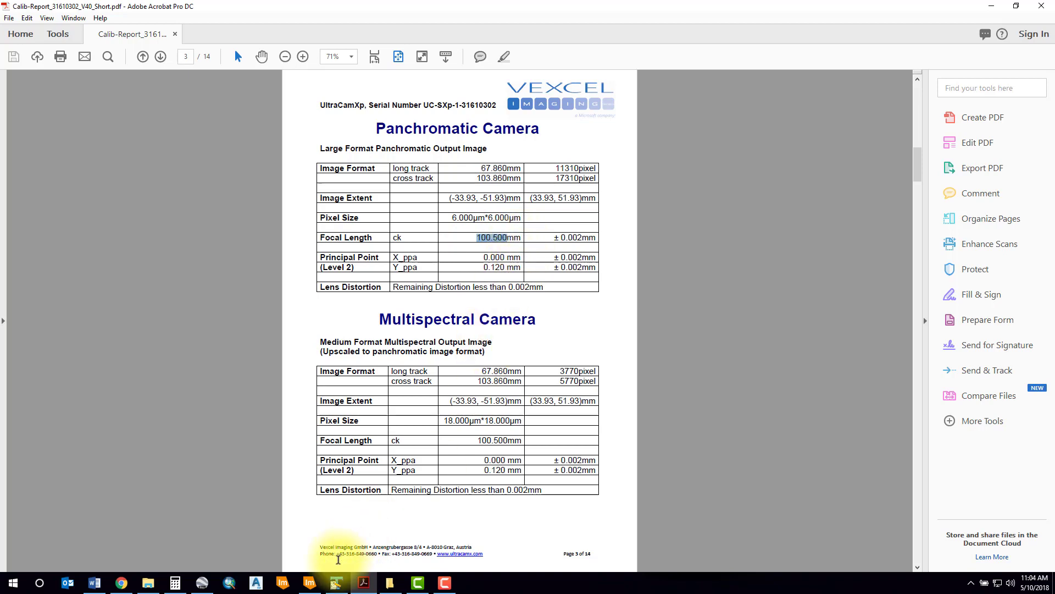
pyautogui.moveTo(314, 584)
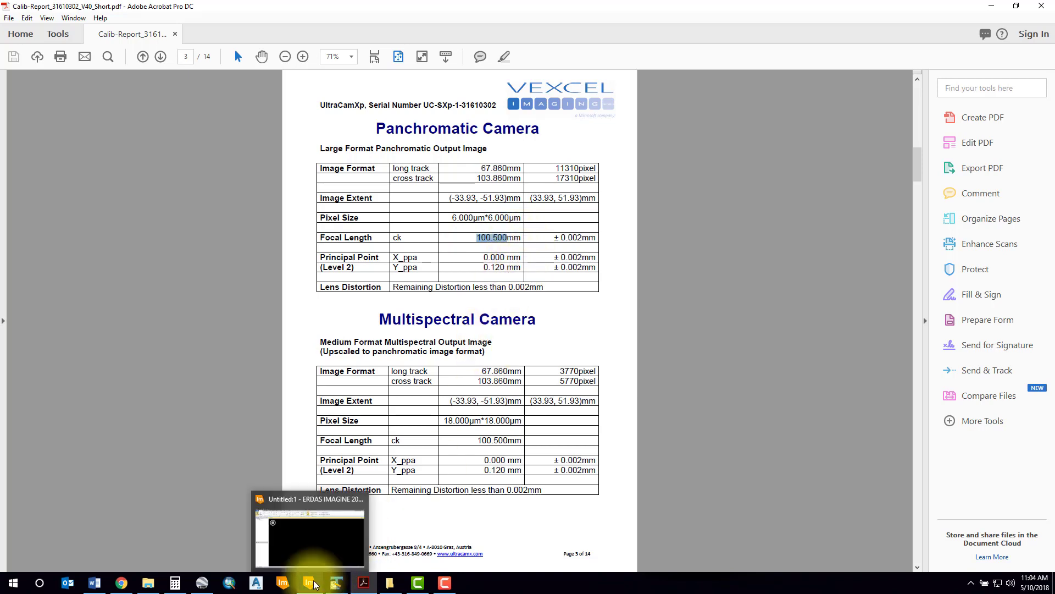
pyautogui.click(312, 534)
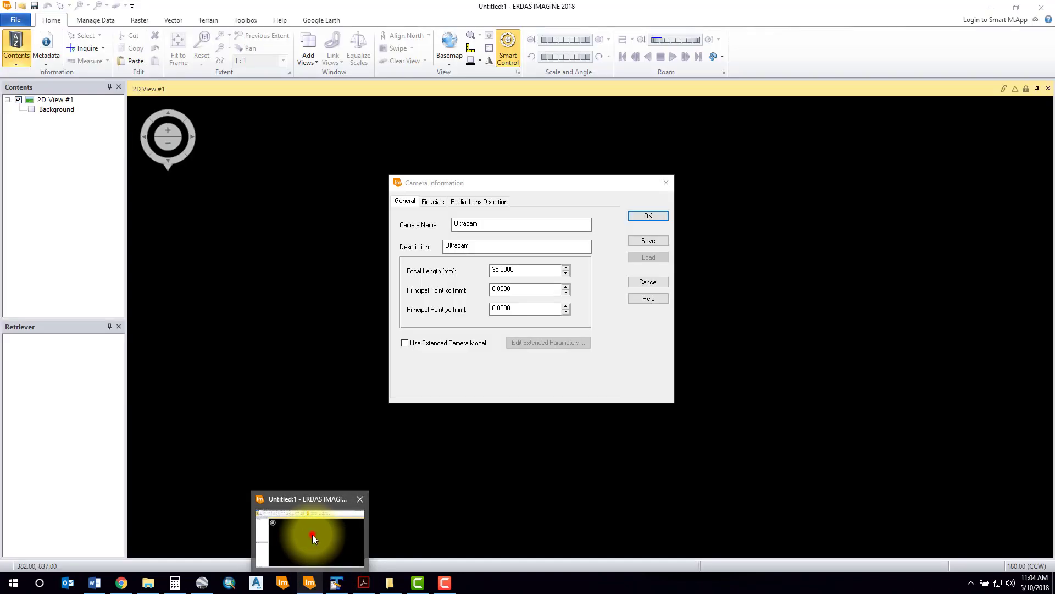
# Change the focal length from 35 to 100.5 mm, reviewing the Fiducials and Radial Lens Distortion tabs.
pyautogui.doubleClick(513, 269)
pyautogui.write('100')
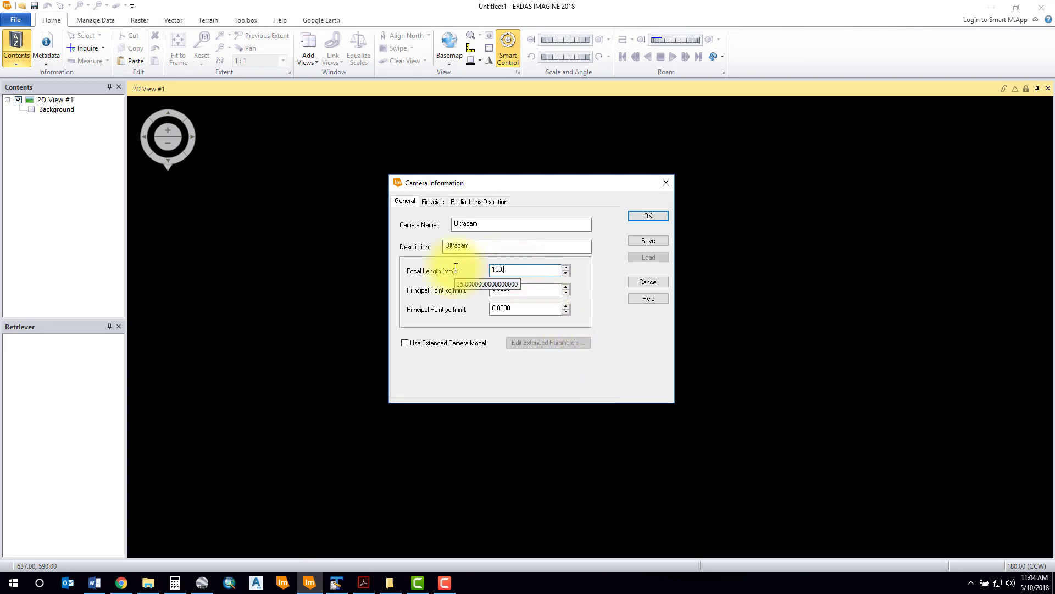
pyautogui.write('.5')
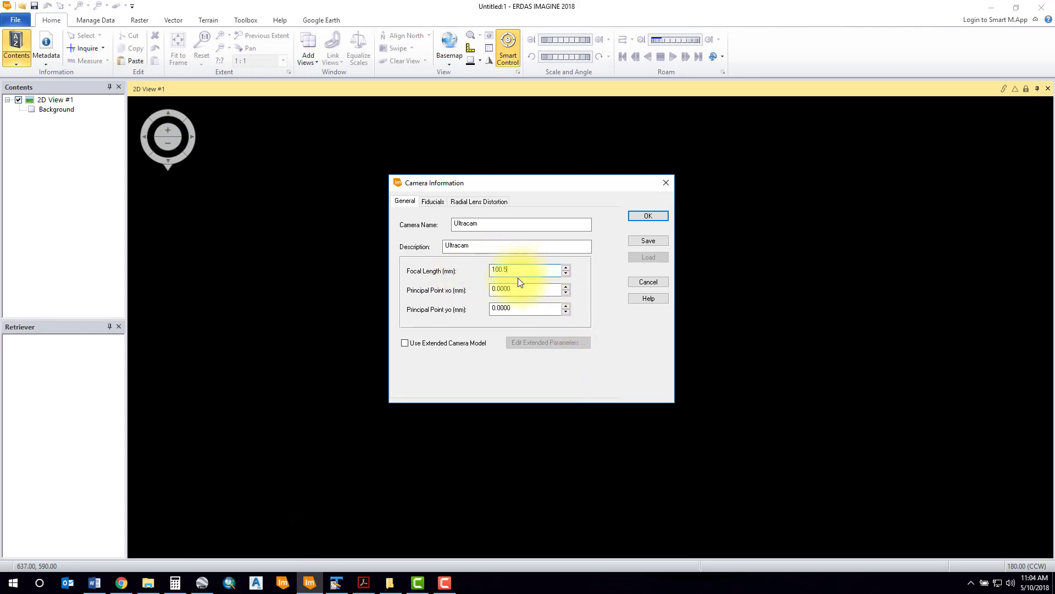
pyautogui.click(435, 201)
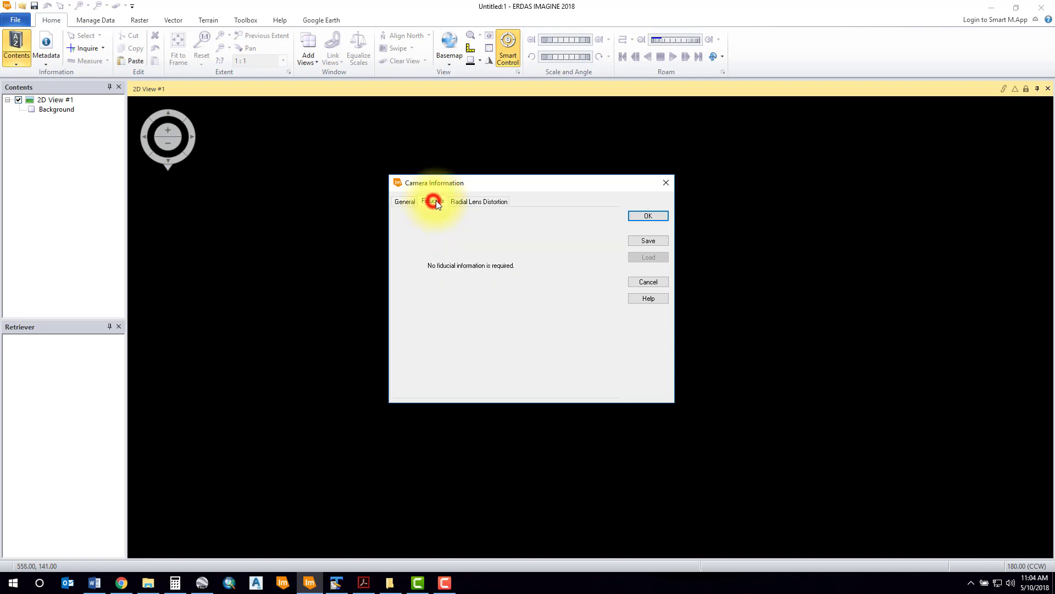
pyautogui.click(483, 201)
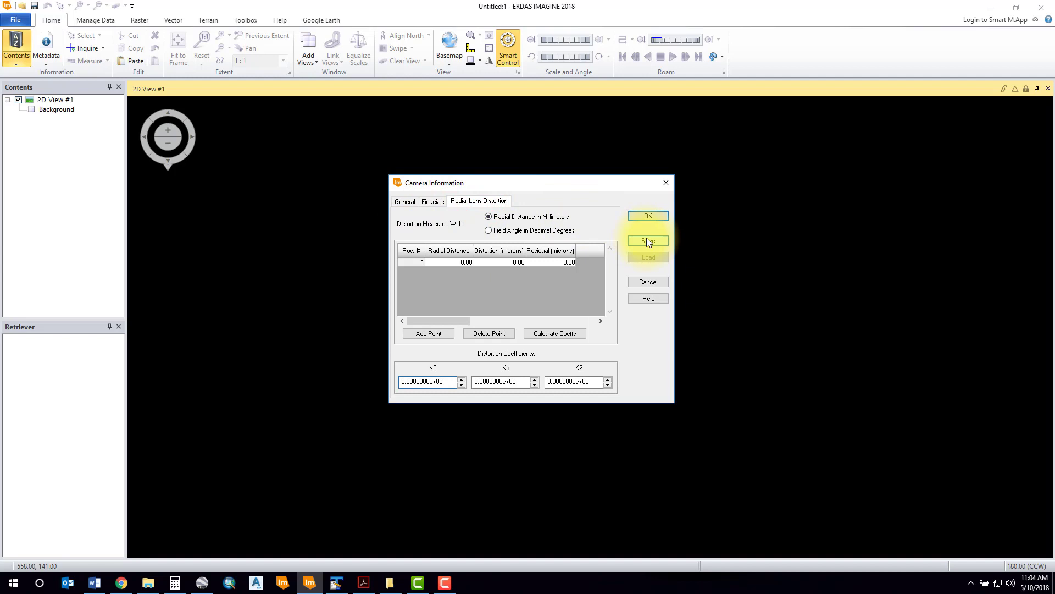
pyautogui.click(406, 201)
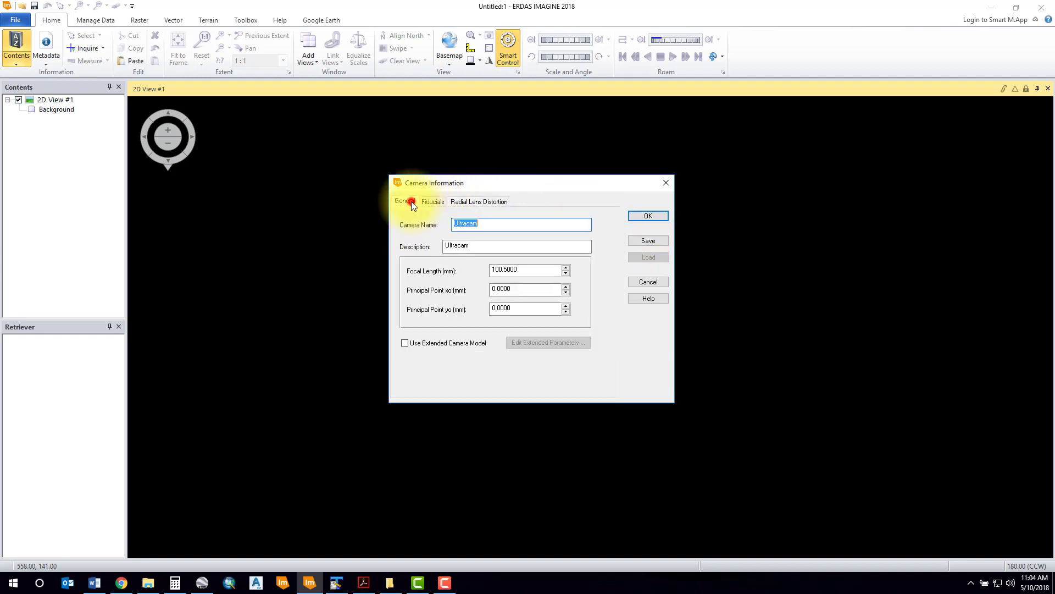
# Save the Ultracam camera parameters to an UltraCam camera file and accept the camera settings.
pyautogui.click(638, 239)
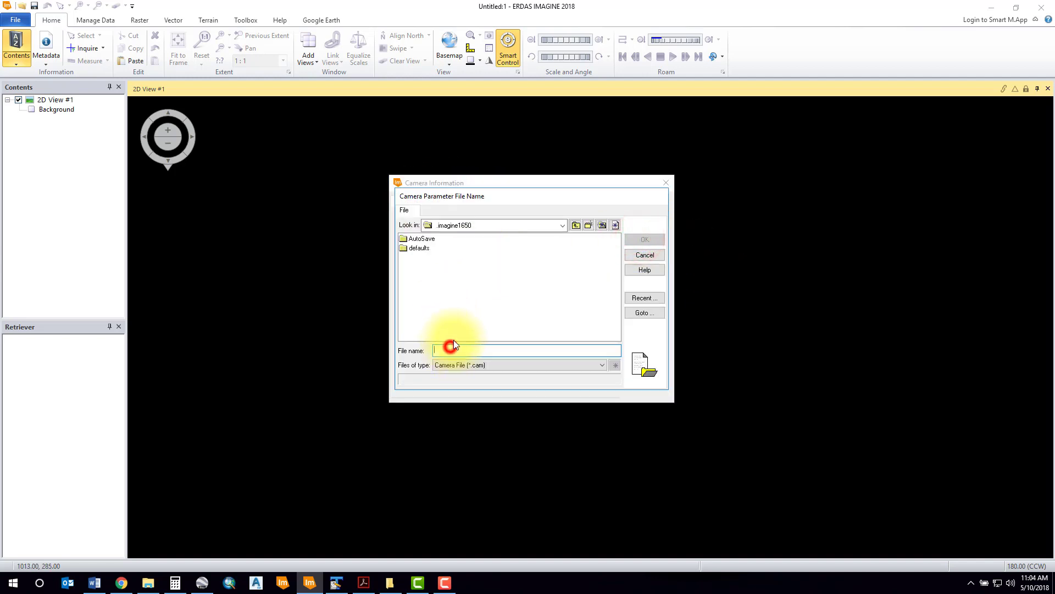
pyautogui.write('UltraCam')
pyautogui.click(645, 240)
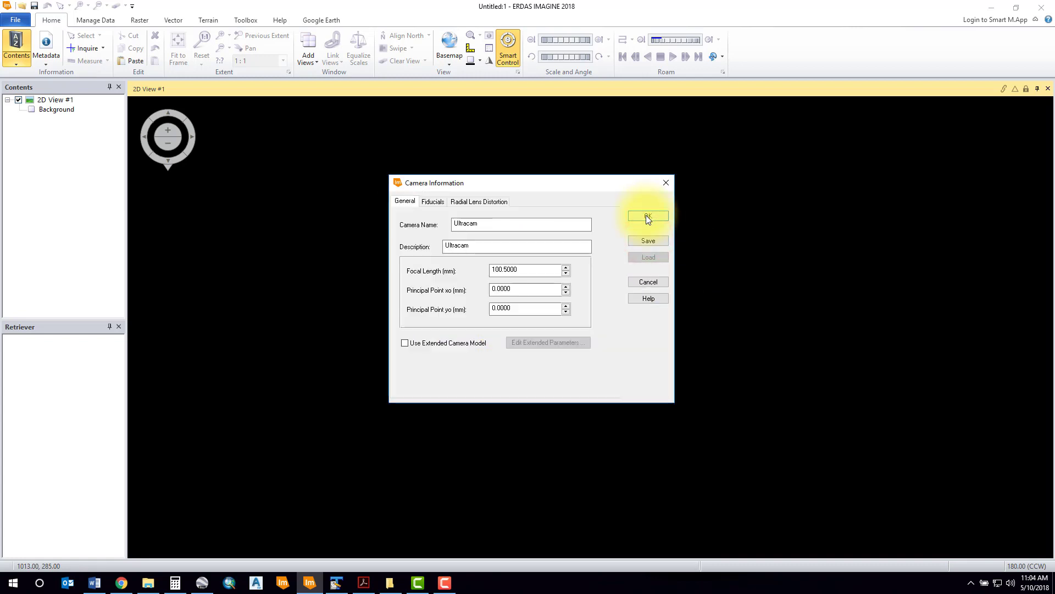
pyautogui.click(647, 216)
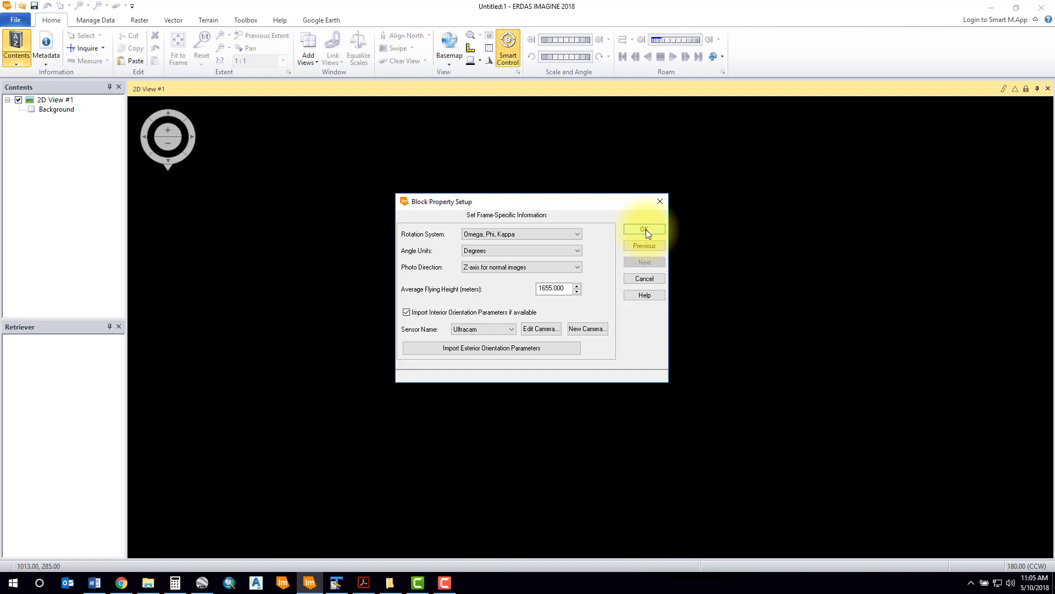
# Confirm the block properties to create okotoks.blk in the Photogrammetry workspace.
pyautogui.click(644, 229)
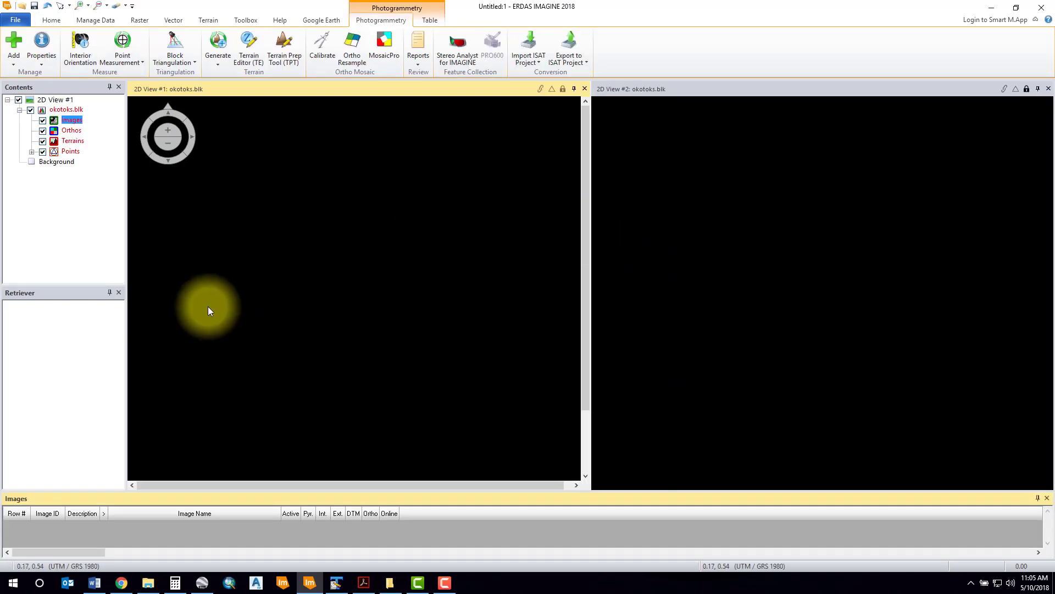